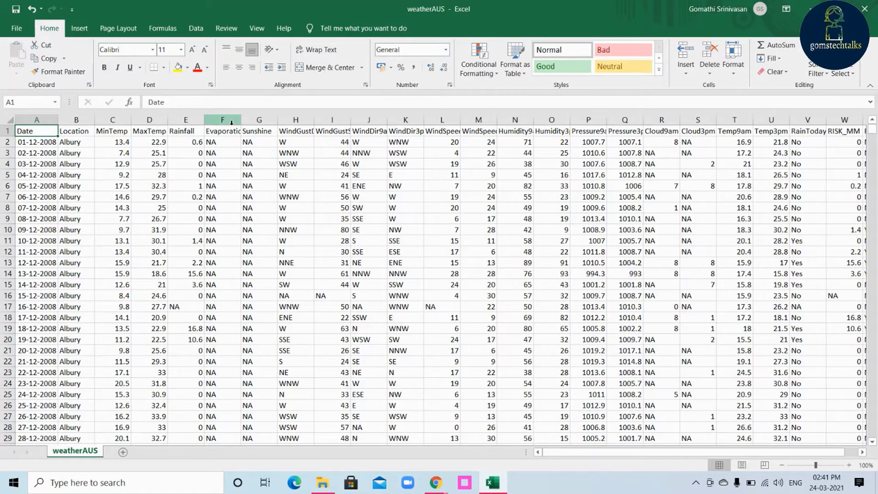
Step: Examine the first observation rows of the weather dataset and its Date, Location, MinTemp and MaxTemp columns
left_click(10, 131)
left_click(7, 142)
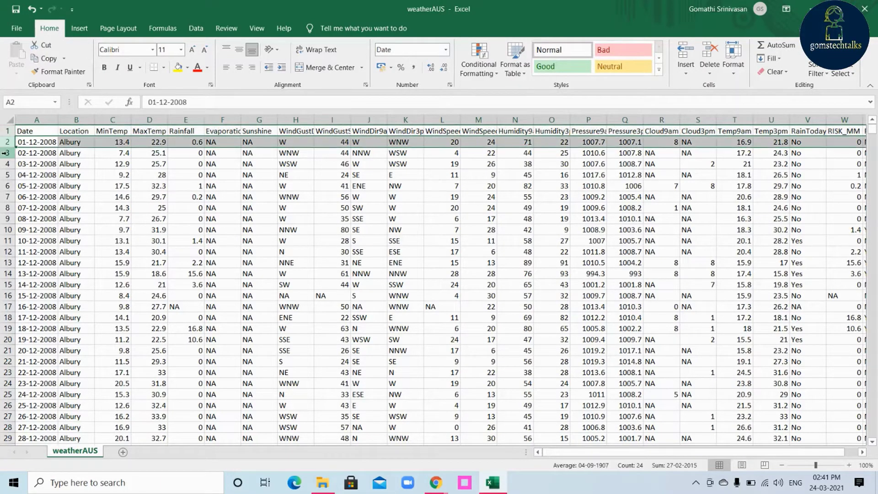
left_click(7, 152)
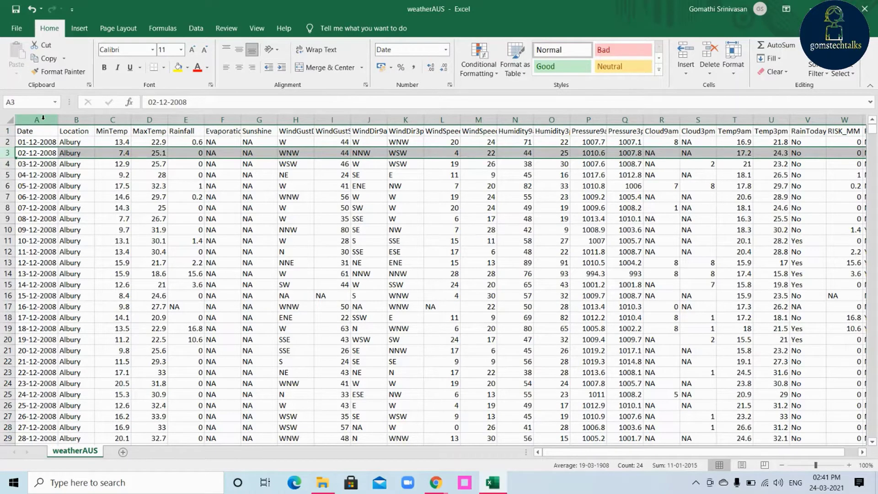
left_click(43, 119)
left_click(75, 119)
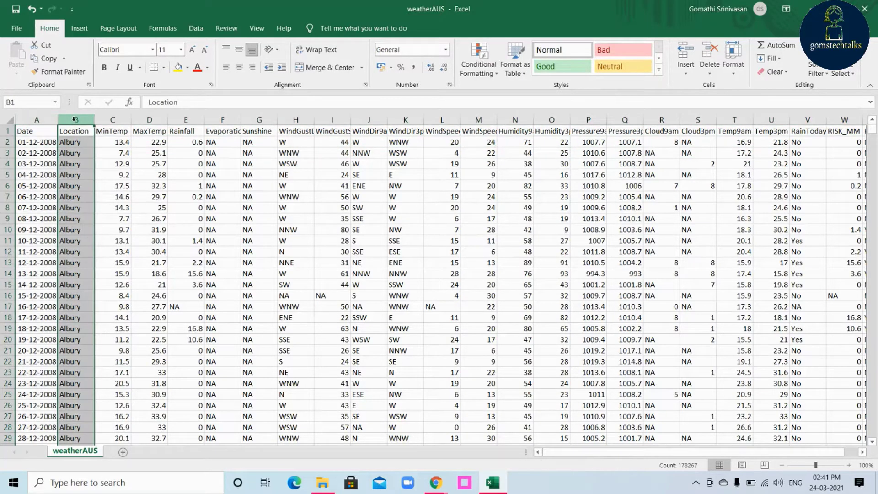
left_click(107, 119)
left_click(146, 129)
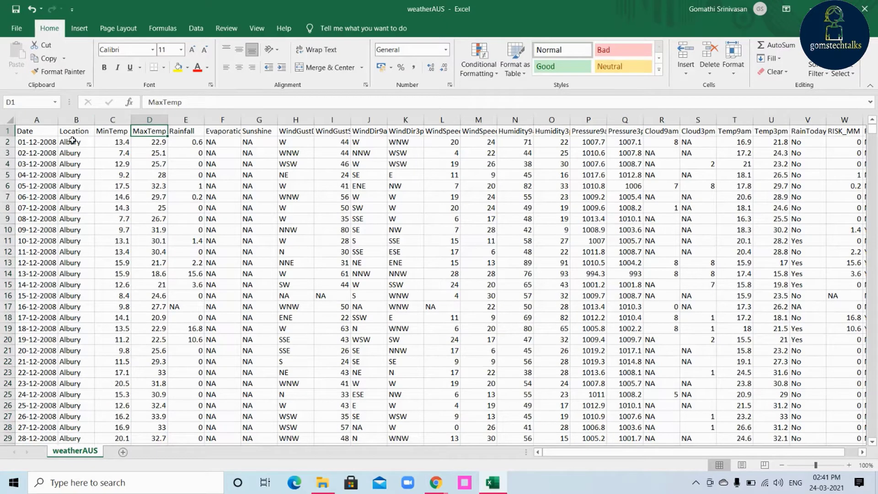
left_click(2, 142)
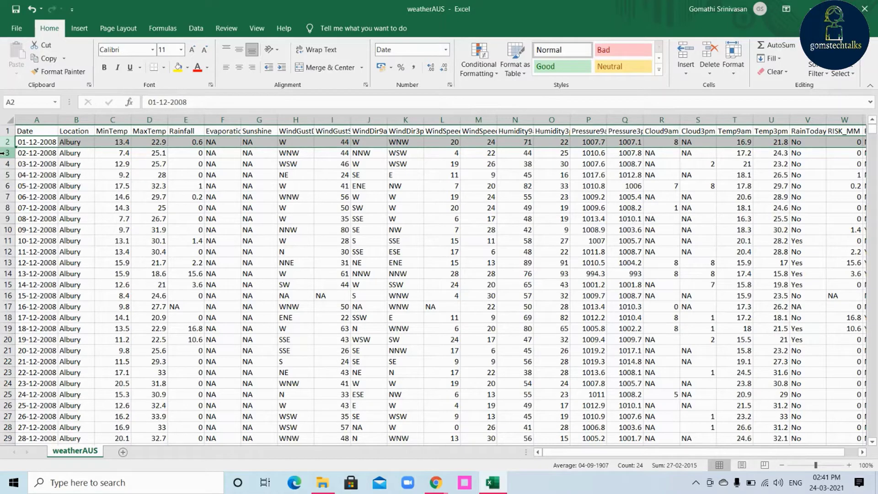
left_click(2, 154)
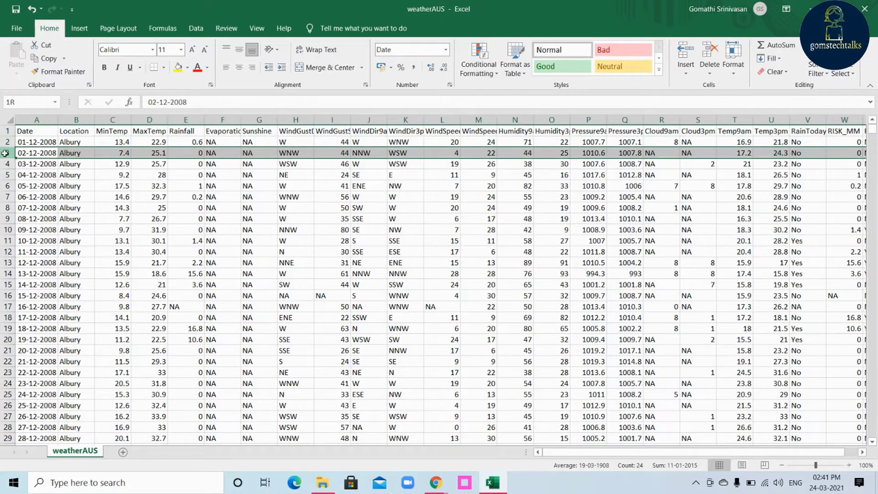
left_click(7, 165)
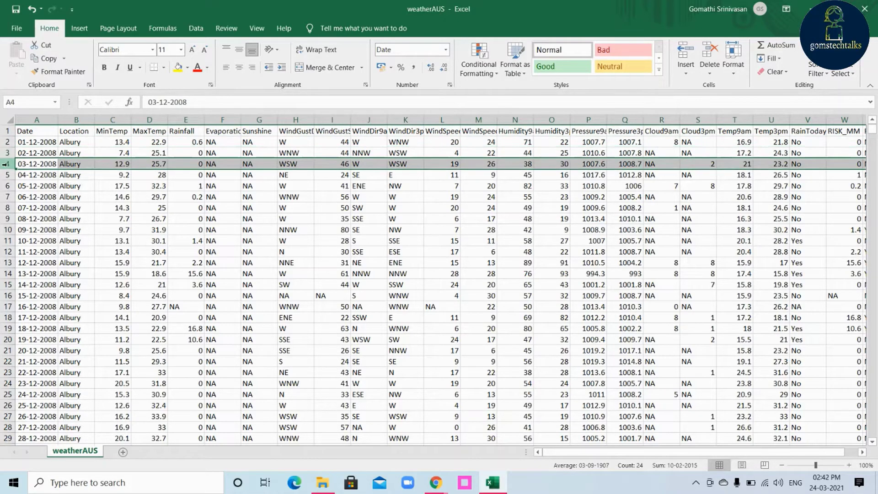
Step: Review the variable names in the header row from Date through Rainfall, and return to Date and Location
left_click(31, 132)
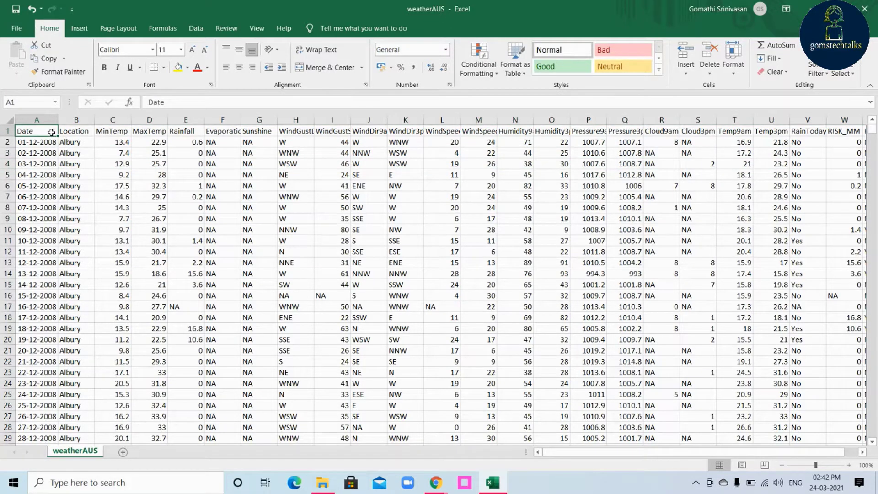
left_click(80, 132)
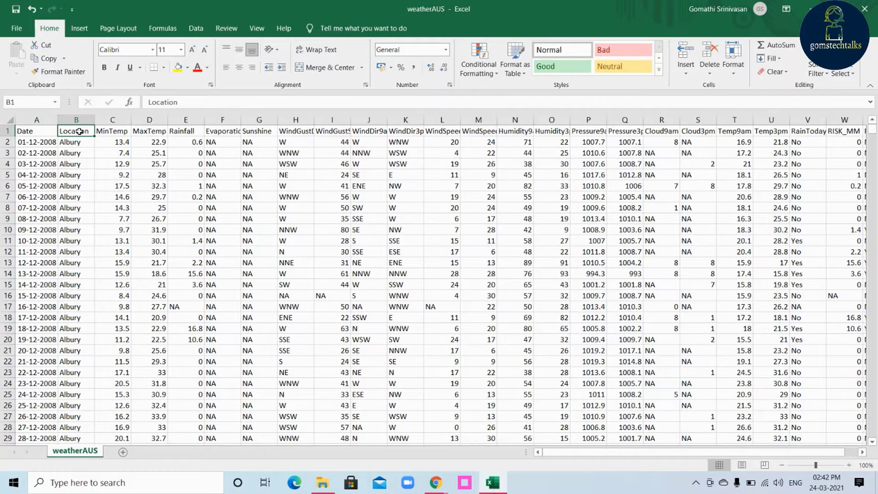
left_click(111, 131)
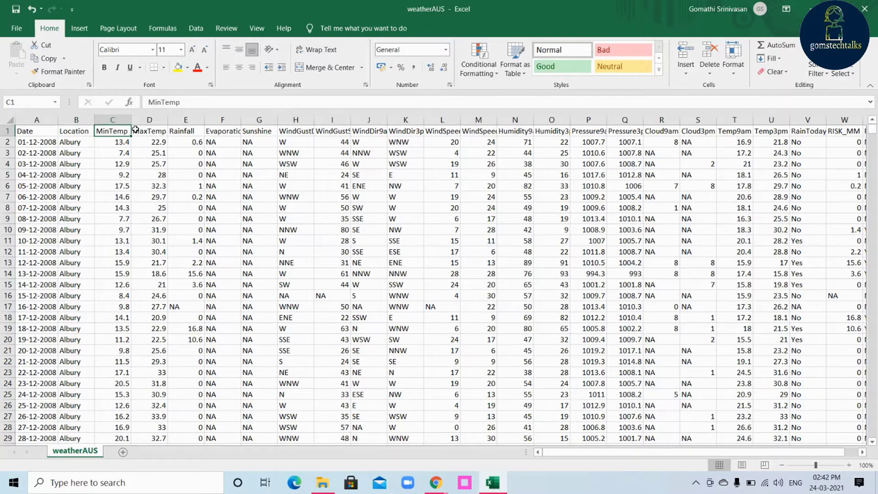
left_click(158, 132)
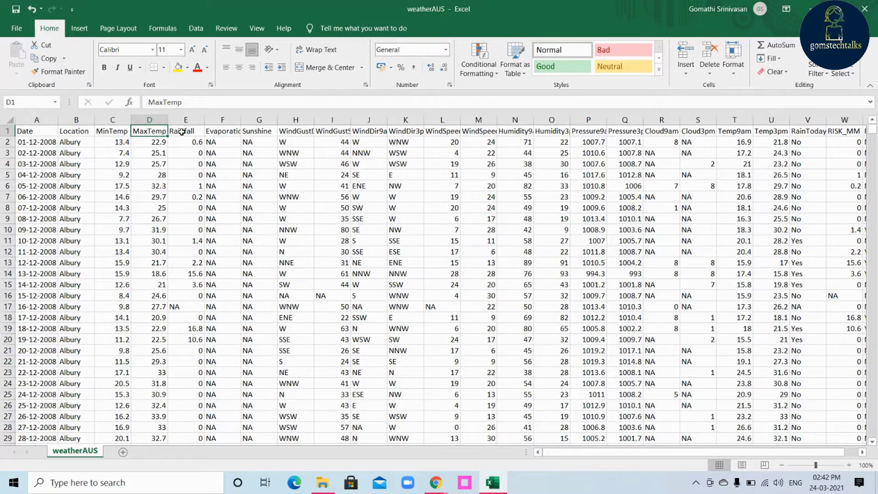
left_click(182, 132)
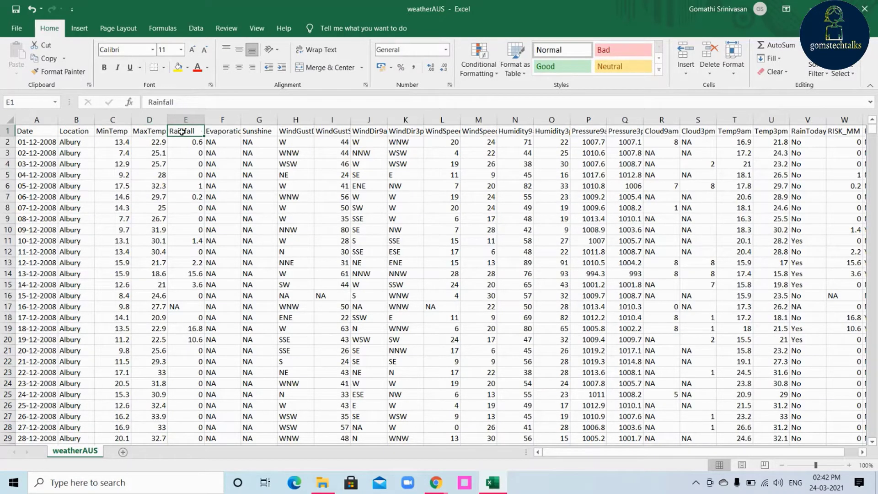
left_click(41, 130)
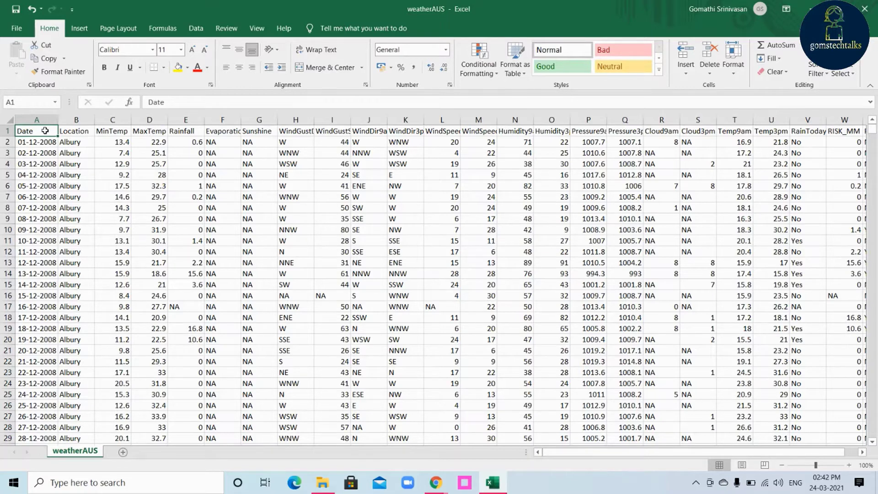
left_click(71, 132)
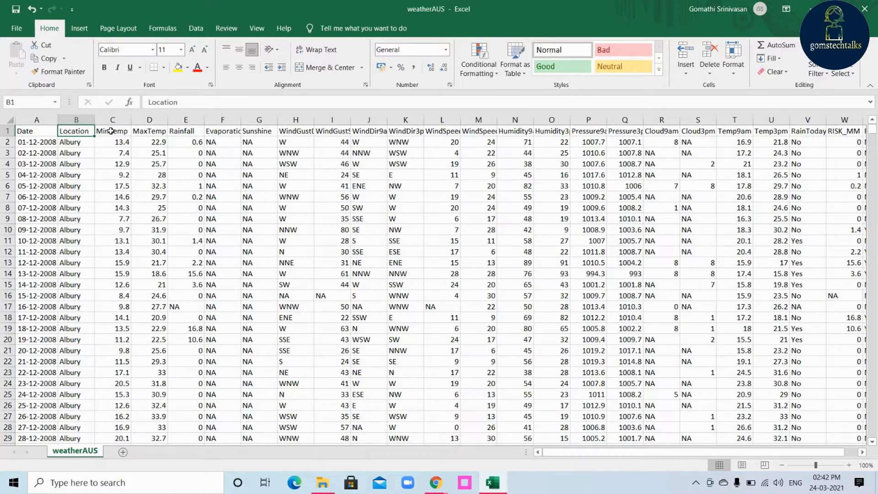
Step: Go through the Date, Location, MinTemp and MaxTemp headers twice to examine the kind of data each variable holds
left_click(26, 131)
left_click(70, 131)
left_click(105, 132)
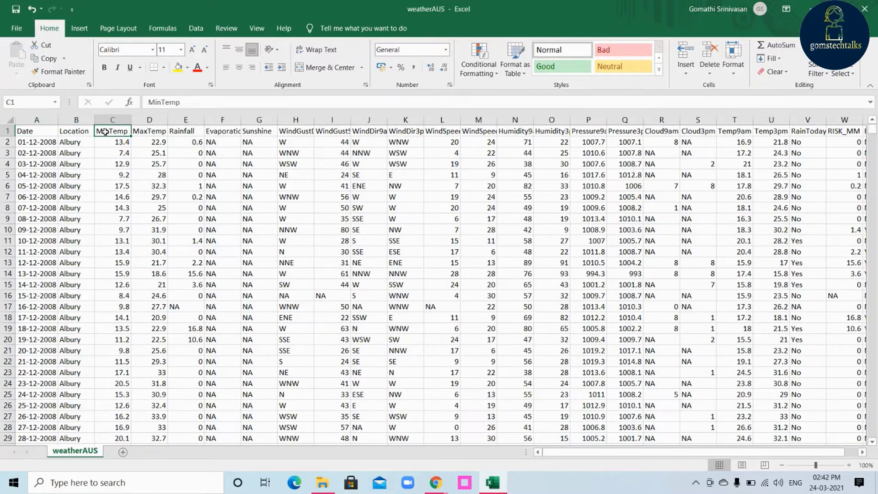
left_click(153, 132)
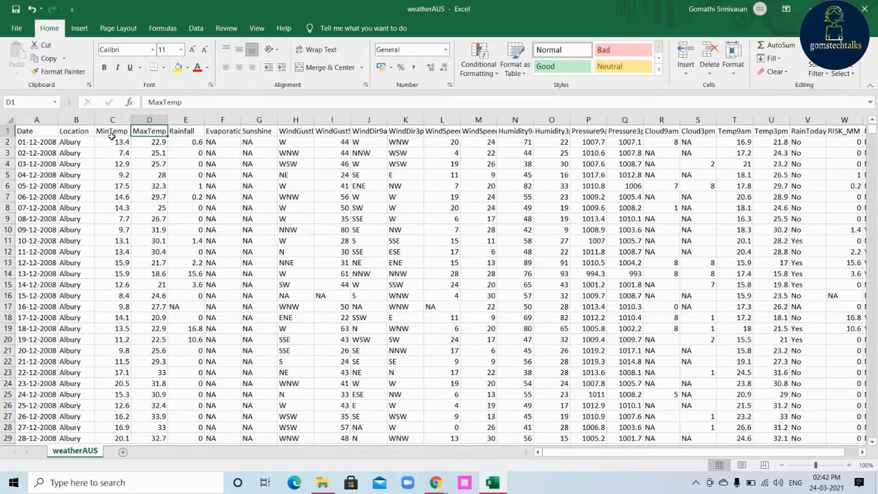
left_click(46, 131)
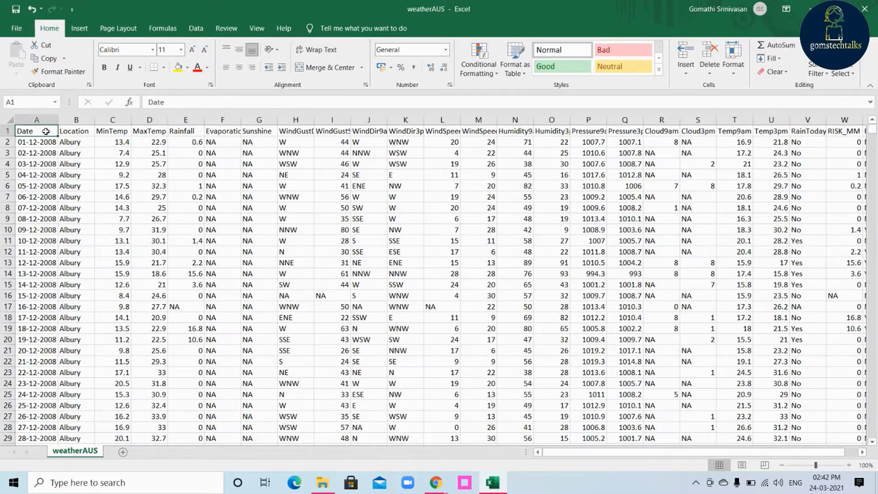
left_click(84, 130)
left_click(104, 130)
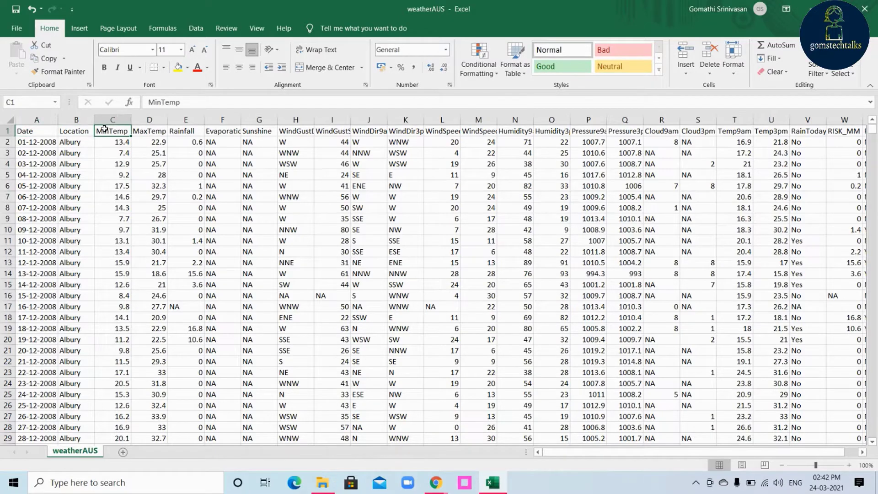
left_click(149, 133)
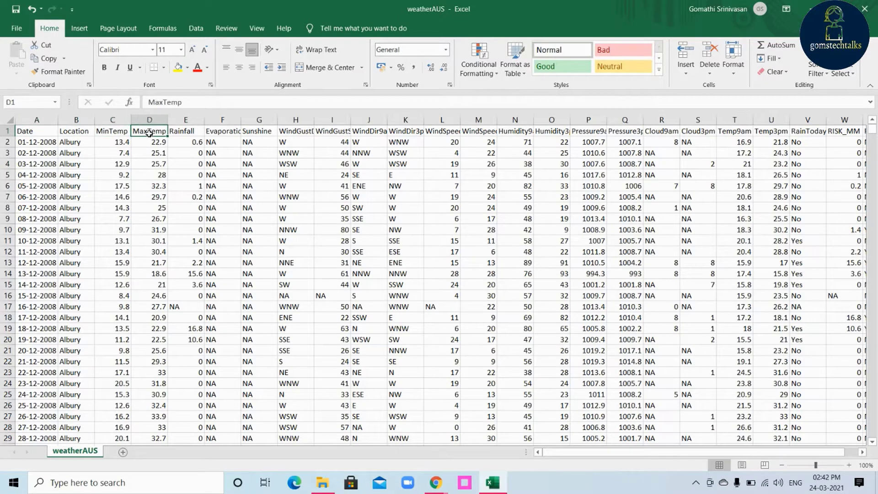
Step: Examine the dataset's observations from the first rows down to the last record, and return to rows 2 and 3
left_click(5, 153)
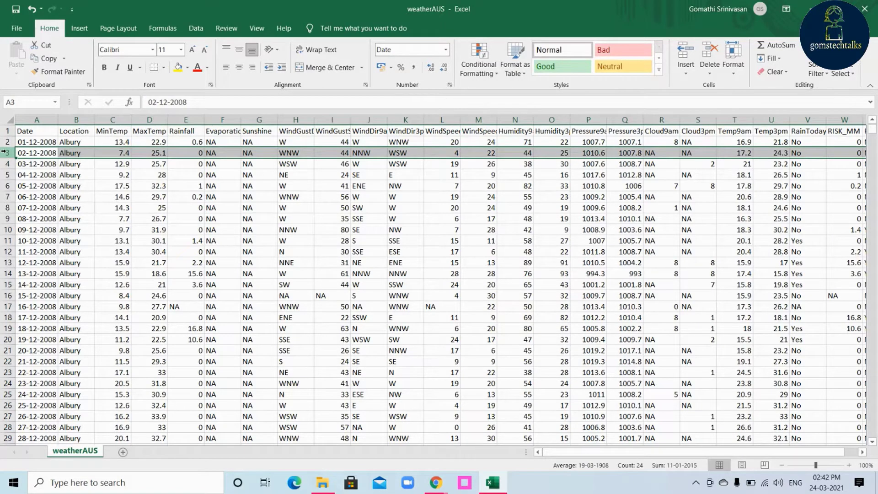
left_click(5, 143)
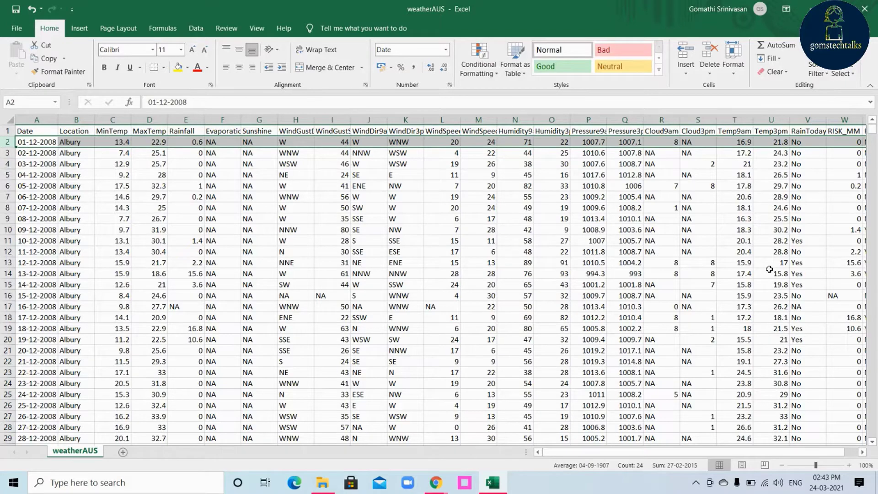
left_click_drag(873, 133, 877, 434)
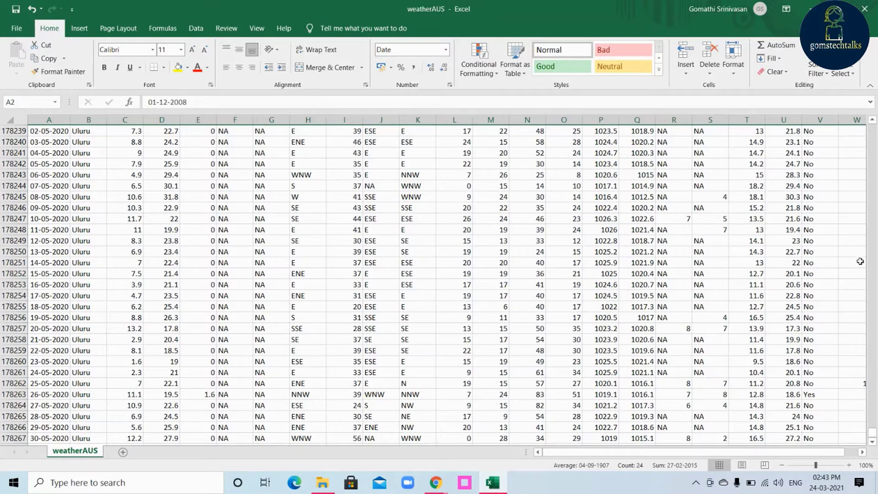
left_click_drag(872, 435, 874, 125)
left_click(344, 262)
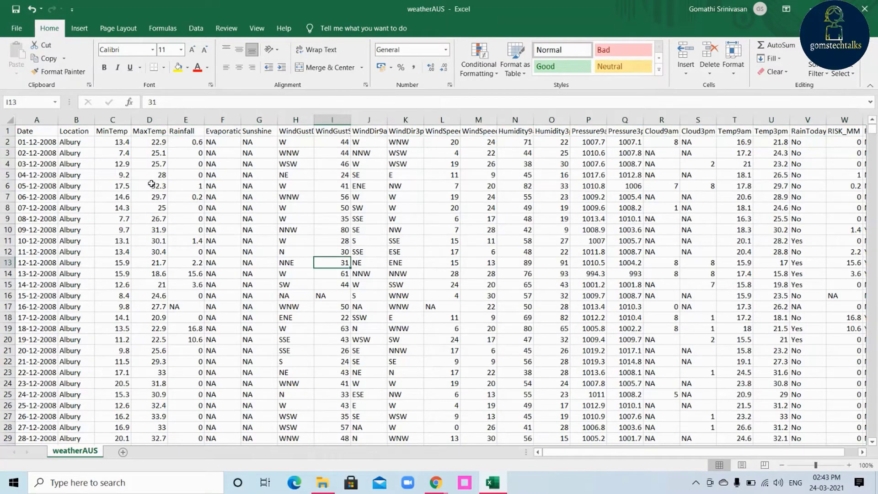
left_click(5, 142)
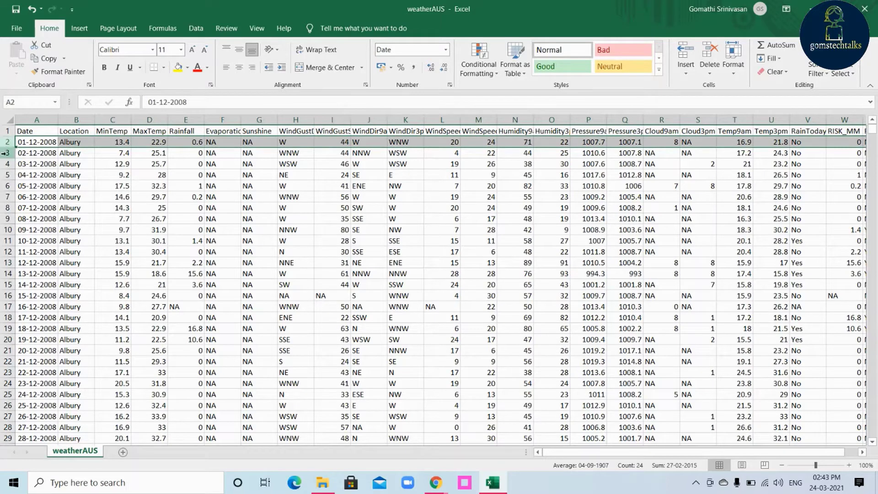
left_click(6, 153)
Step: Read the header cells of the first five variables, Date to Rainfall
left_click(39, 131)
left_click(87, 132)
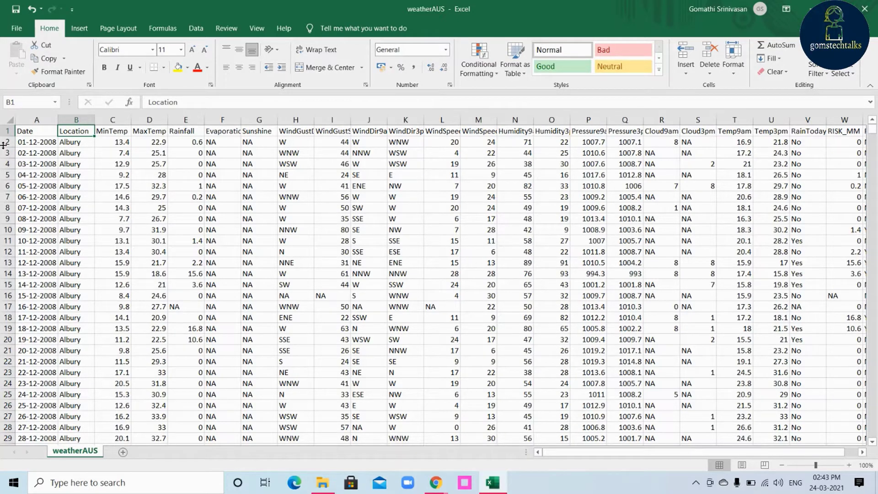
left_click(33, 130)
left_click(71, 130)
left_click(104, 131)
left_click(146, 133)
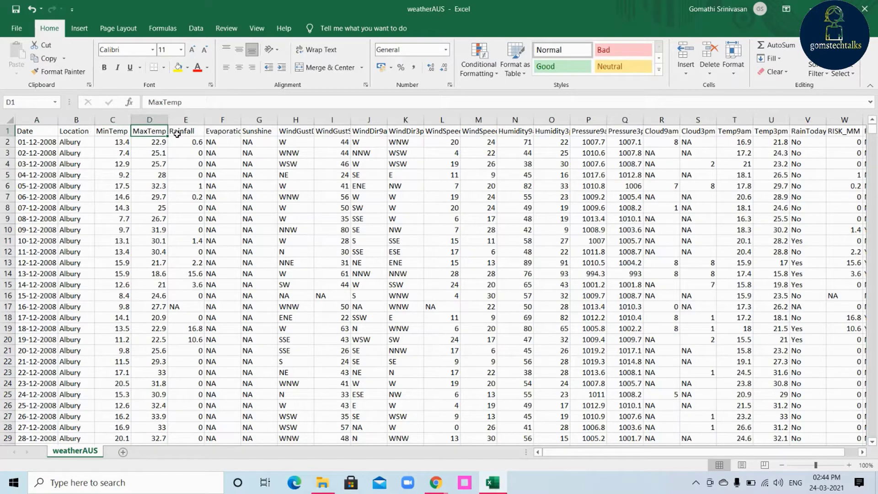
left_click(178, 134)
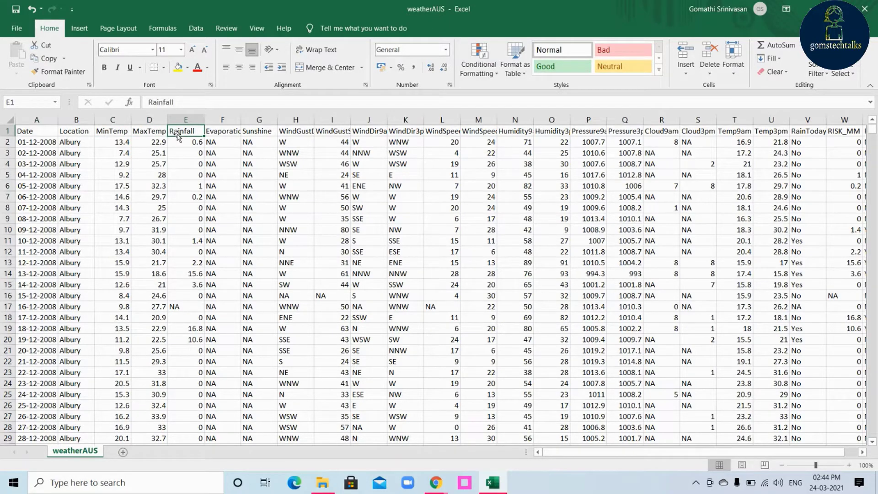
Step: Look through the remaining variable headers beyond Rainfall, up to the RainTomorrow column and the end of the data
key("Right")
key("Right")
key("Right")
key("Right")
key("Right")
key("Right")
key("Right")
key("Right")
key("Right")
key("Right")
key("Right")
key("Right")
key("Right")
key("Right")
key("Right")
key("Right")
key("Right")
key("Right")
key("Right")
key("Right")
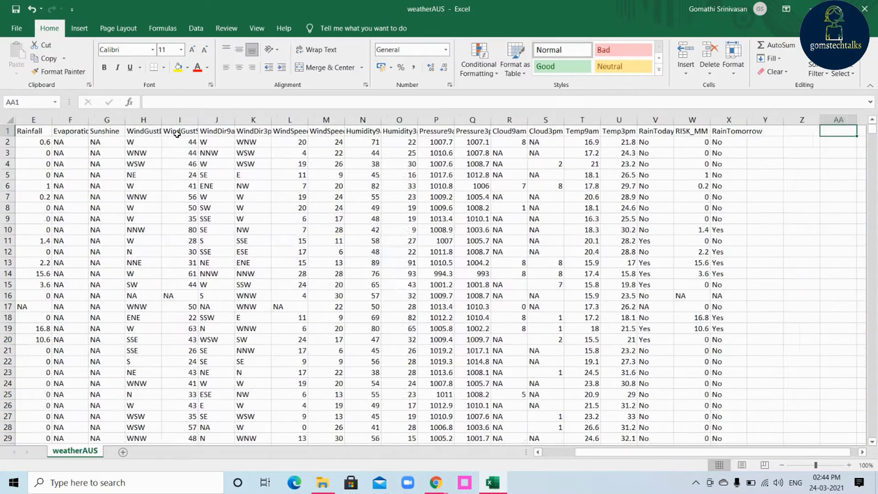
key("Left")
key("Left")
key("Left")
key("Left")
key("Left")
key("Left")
key("Left")
key("Left")
key("Left")
key("Left")
key("Left")
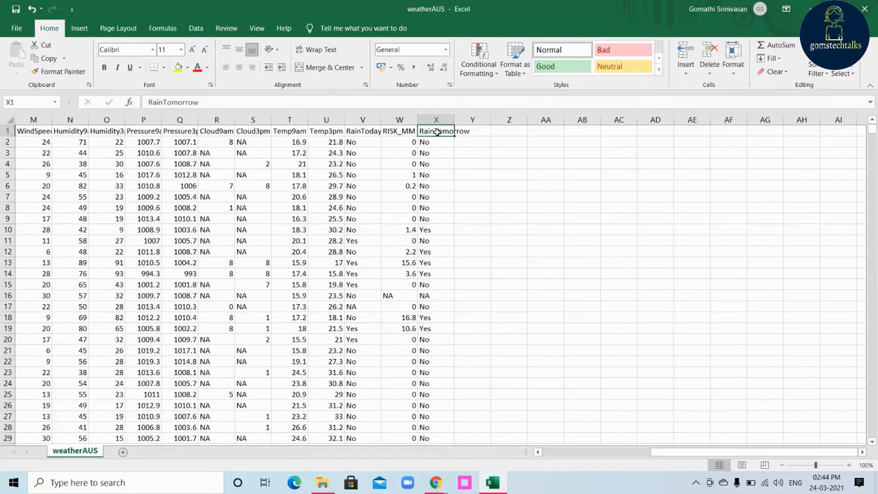
Step: Highlight the input variable headers in row 1 from RISK_MM back to the wind gust speed column
left_click(287, 130)
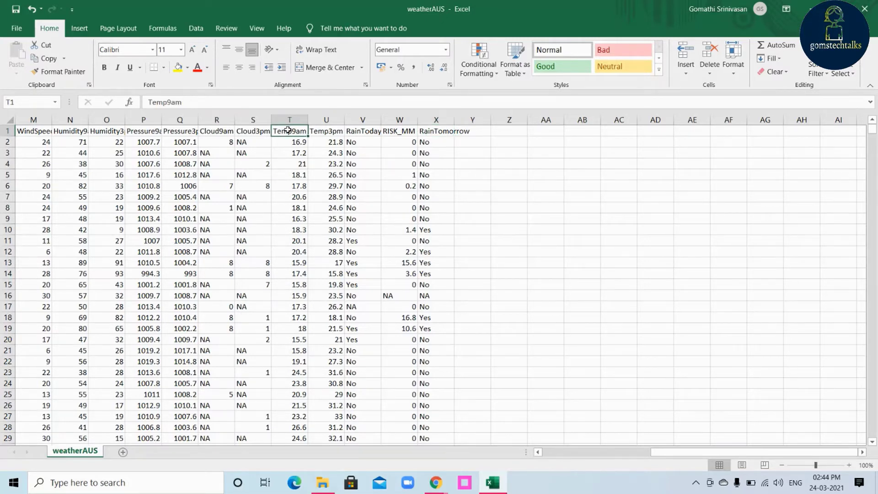
left_click(405, 132)
key("shift+Left")
key("shift+Left")
key("shift+Left")
key("shift+Left")
key("shift+Left")
key("shift+Left")
key("shift+Left")
key("shift+Left")
key("shift+Left")
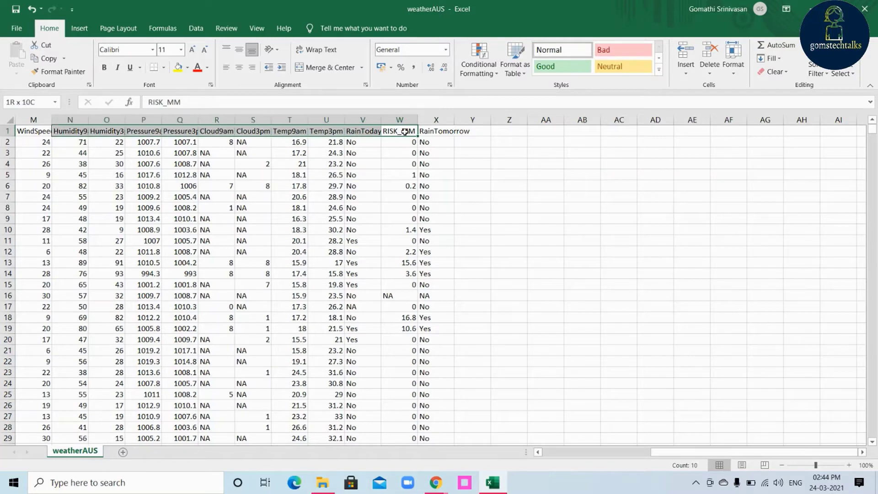
key("shift+Left")
key("shift+Left")
key("shift+Left")
key("shift+Left")
key("shift+Left")
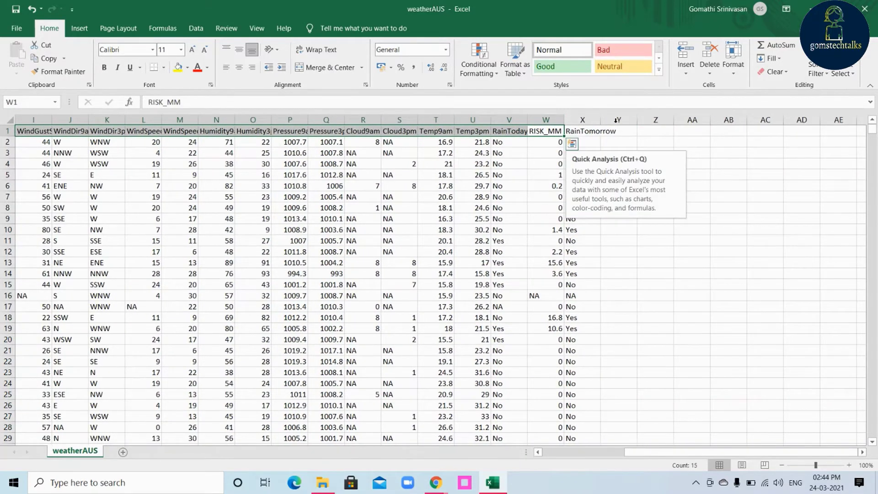
Step: Examine the RainTomorrow header against the temperature and cloud variable headers before it
left_click(594, 131)
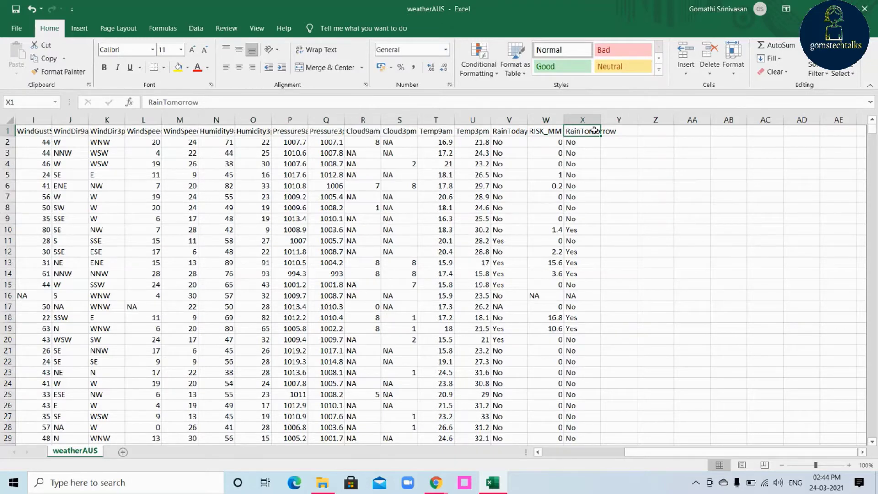
left_click(491, 131)
left_click(429, 132)
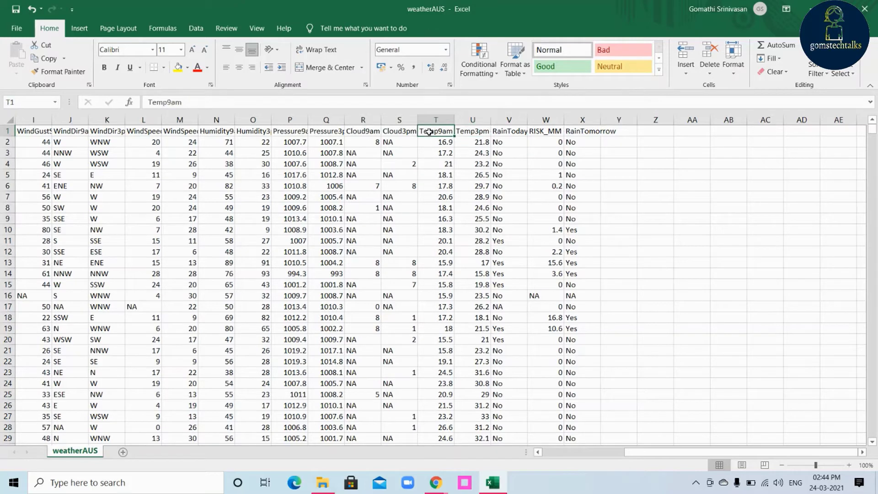
left_click(380, 132)
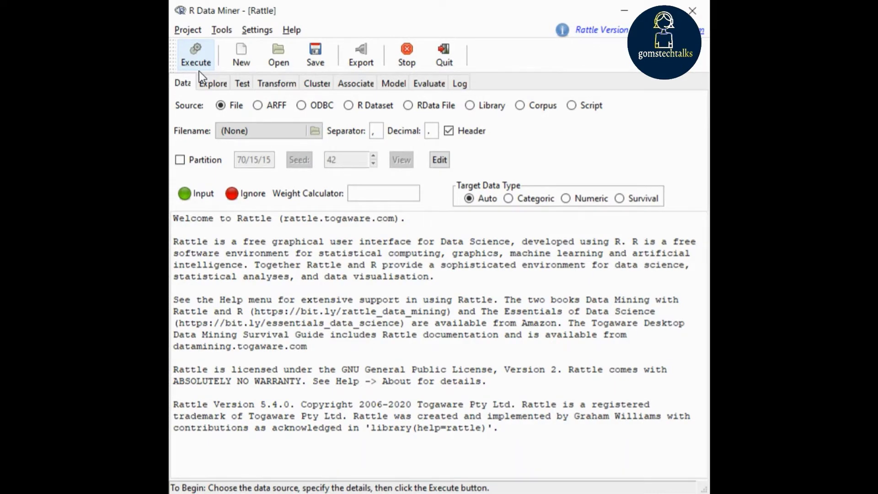
Step: Load the example weather.csv dataset with its default data settings
left_click(191, 57)
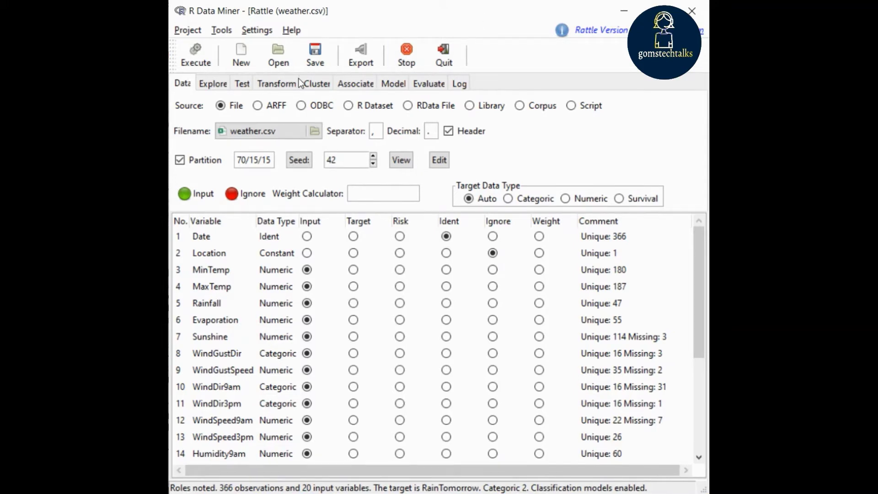
left_click(230, 109)
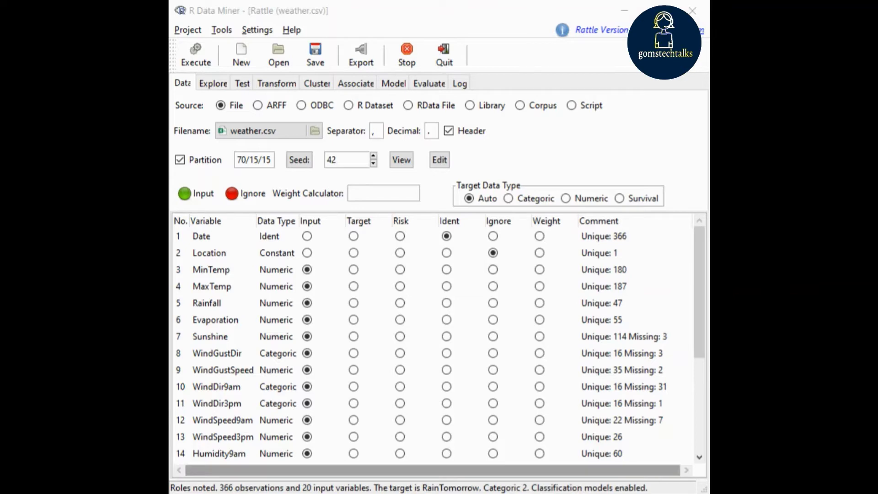
left_click(529, 447)
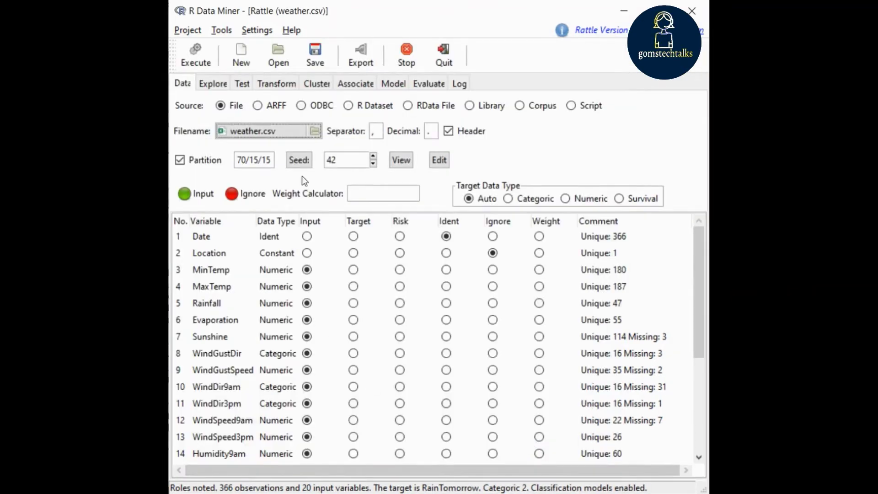
left_click(186, 56)
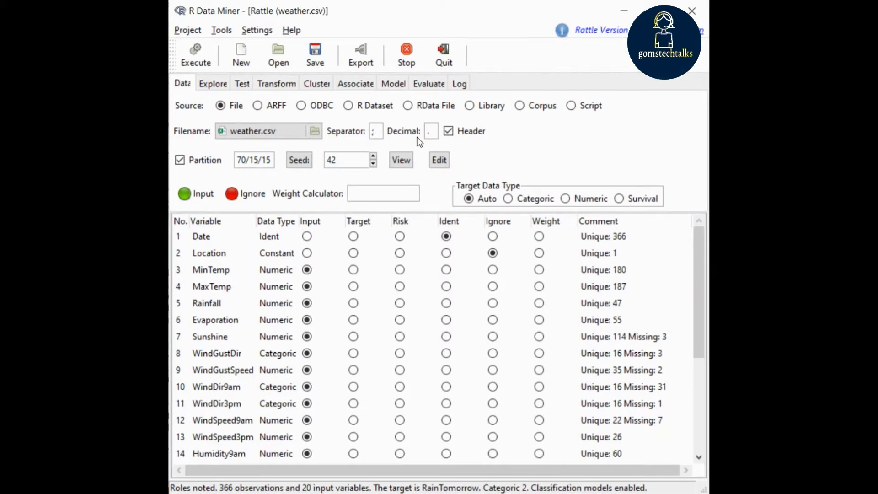
Step: Try a semicolon as the field separator and restore the comma, leaving the decimal and header settings as they are
key("BackSpace")
type(";")
key("BackSpace")
type(",")
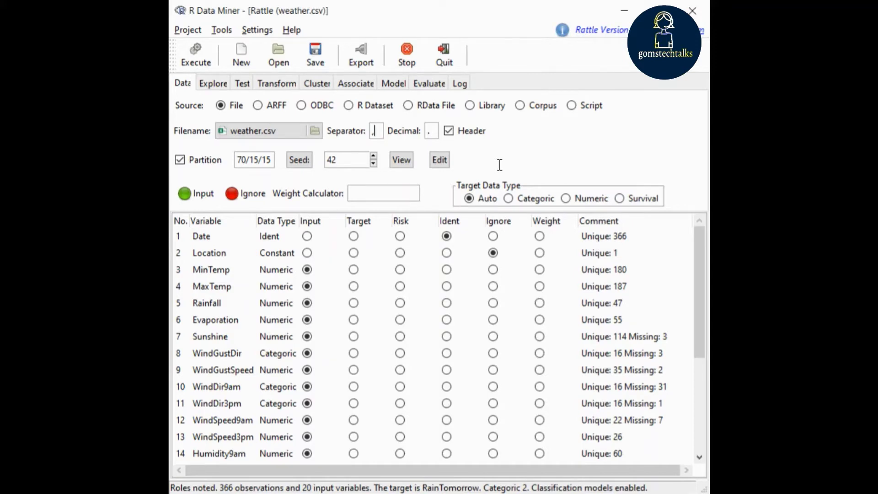
left_click(431, 132)
left_click(448, 132)
Step: Try changing the first two shares of the data partition to 80 and 10
left_click(246, 160)
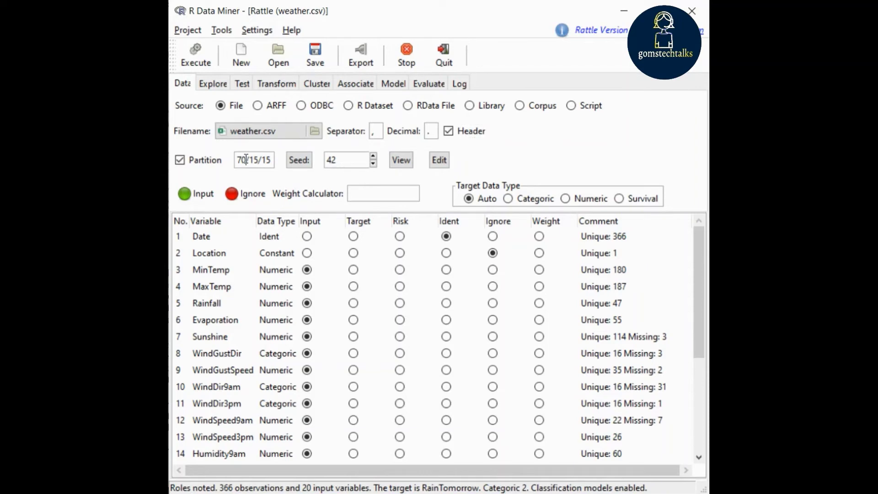
key("BackSpace")
key("BackSpace")
type("80")
key("Right")
key("Right")
key("Right")
key("Right")
key("BackSpace")
key("BackSpace")
key("BackSpace")
type("10/")
Step: Restore the data partition to 70/15/15
key("BackSpace")
key("BackSpace")
key("BackSpace")
type("15/")
key("Left")
key("BackSpace")
key("BackSpace")
type("70")
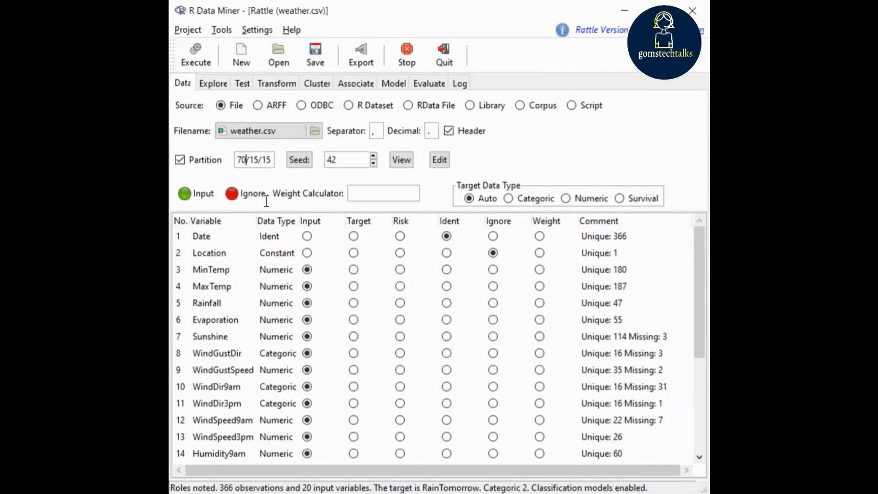
Step: Highlight each of the three partition percentages in turn to examine how the data is split
double_click(240, 160)
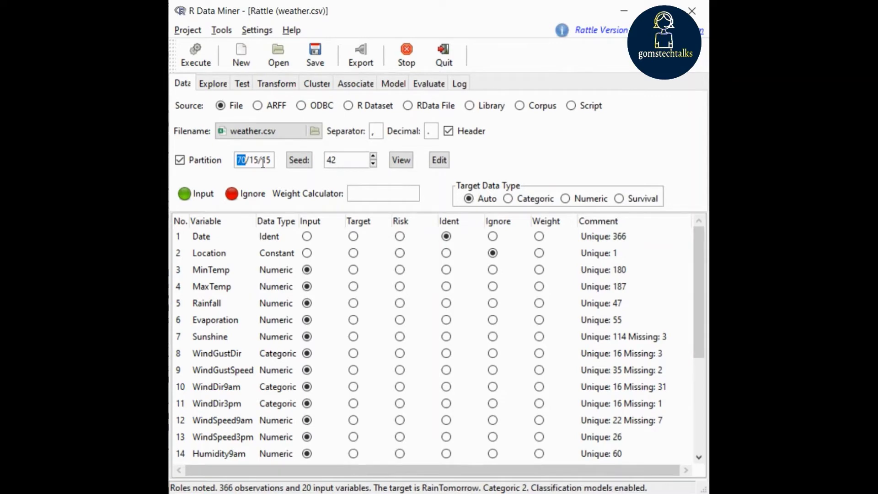
double_click(251, 160)
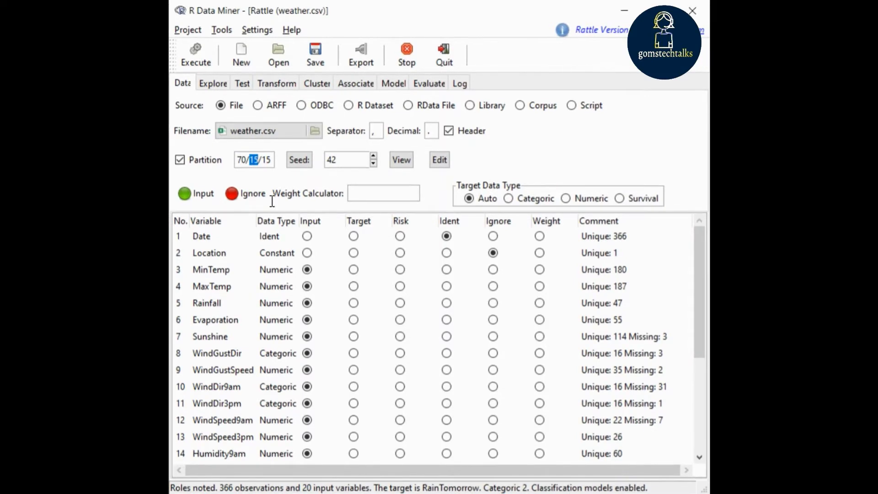
key("Right")
key("Right")
key("shift+Right")
key("shift+Right")
Step: Try 50 as the partition's random seed and restore it to 42
left_click(341, 159)
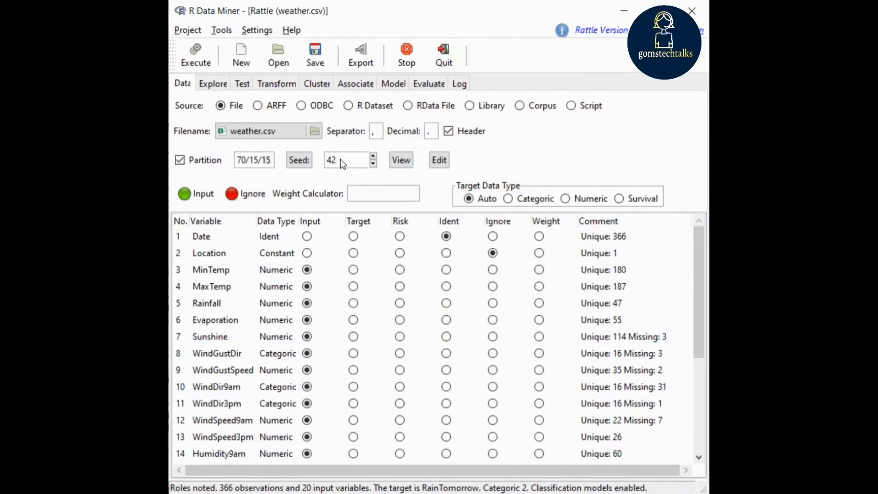
key("BackSpace")
type("50")
key("BackSpace")
key("BackSpace")
type("42")
Step: Examine the variable list from Rainfall down to the RainTomorrow row, including its data types and roles
left_click(402, 160)
left_click(270, 305)
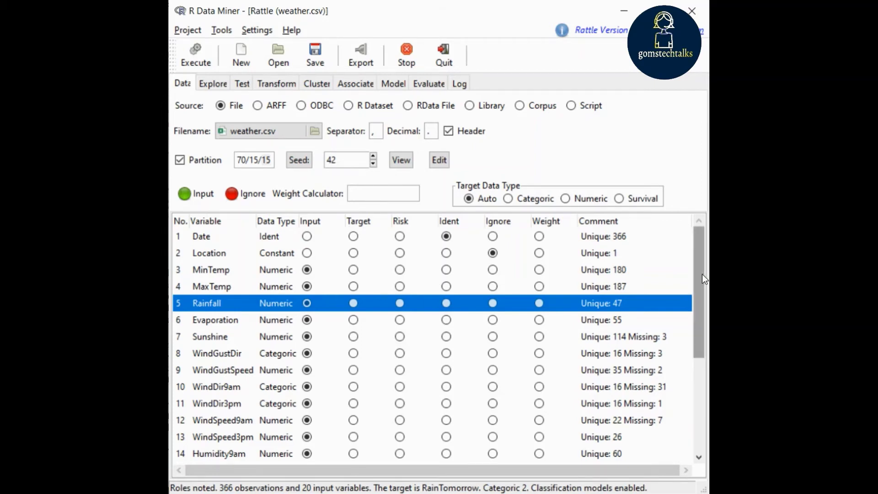
left_click_drag(702, 274, 703, 391)
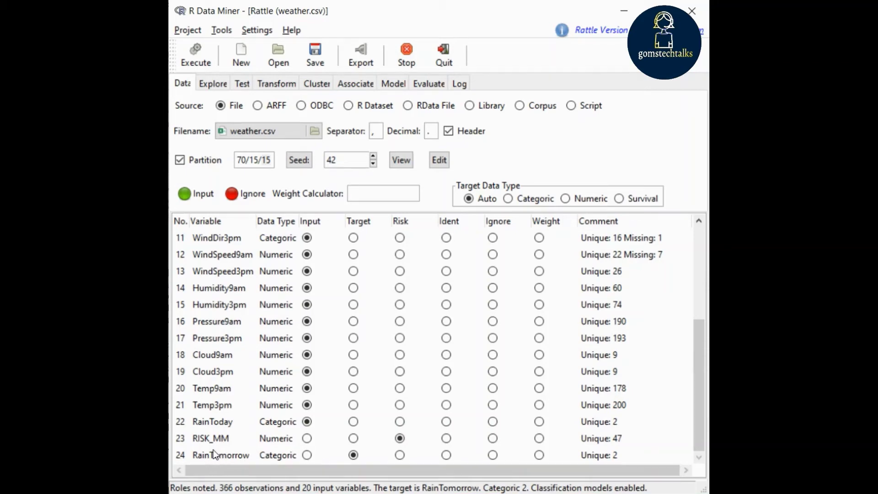
left_click(308, 457)
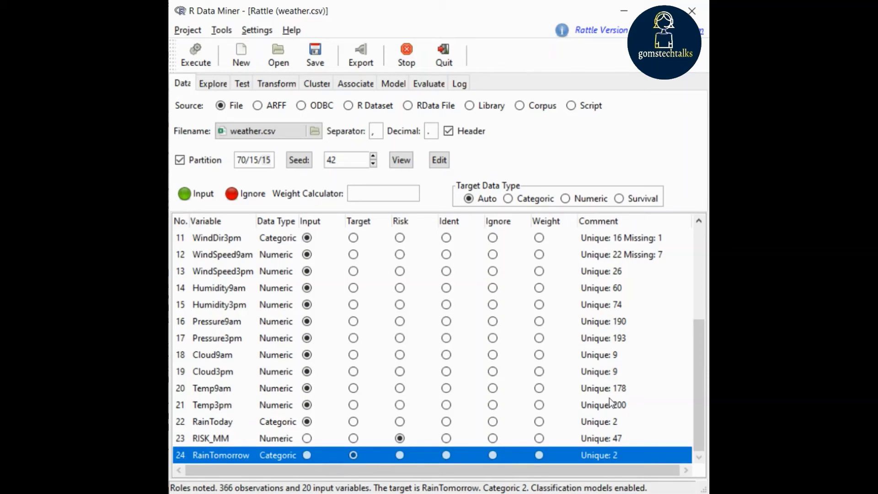
left_click_drag(700, 389, 704, 256)
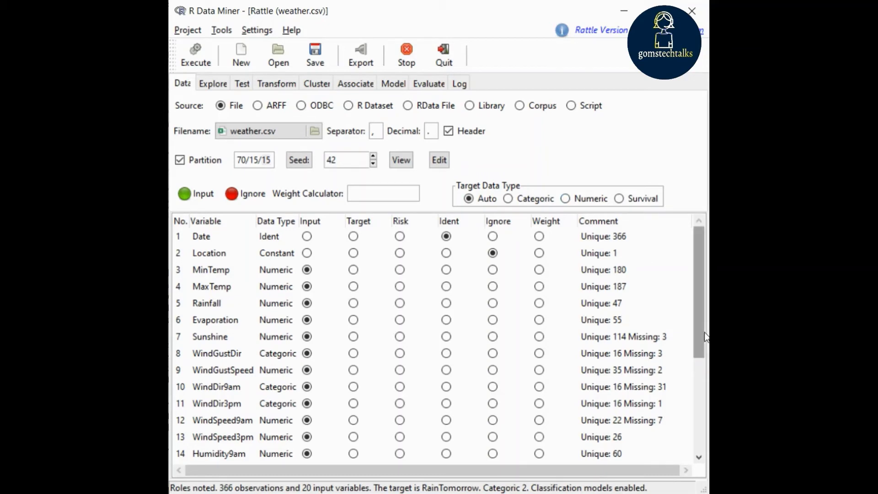
Step: Go through the variable list again to examine the role assigned to RISK_MM
left_click_drag(705, 337, 703, 339)
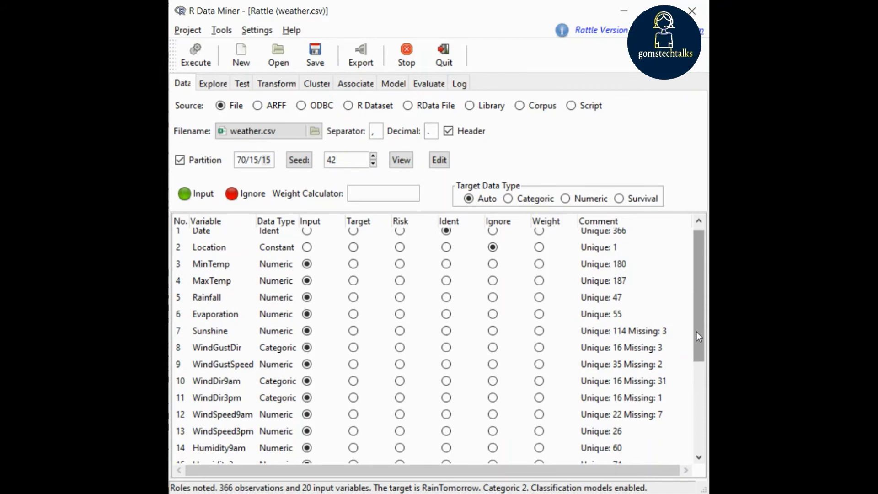
left_click_drag(699, 336, 699, 426)
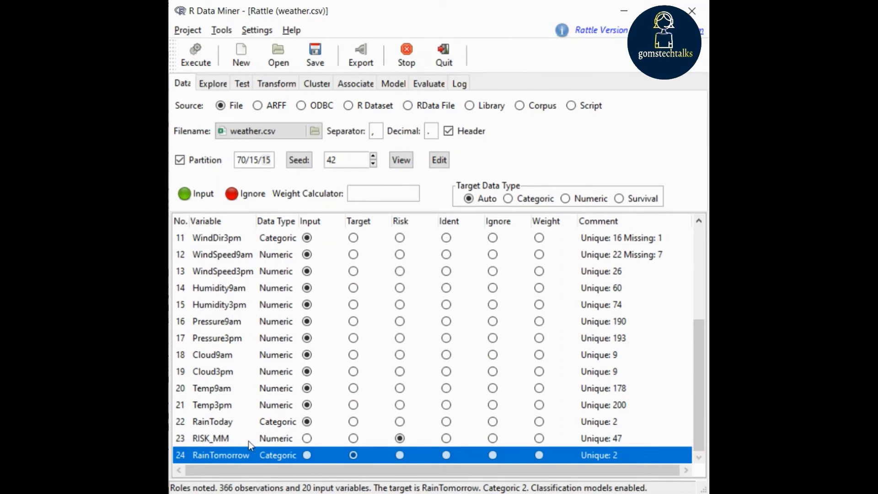
left_click(399, 438)
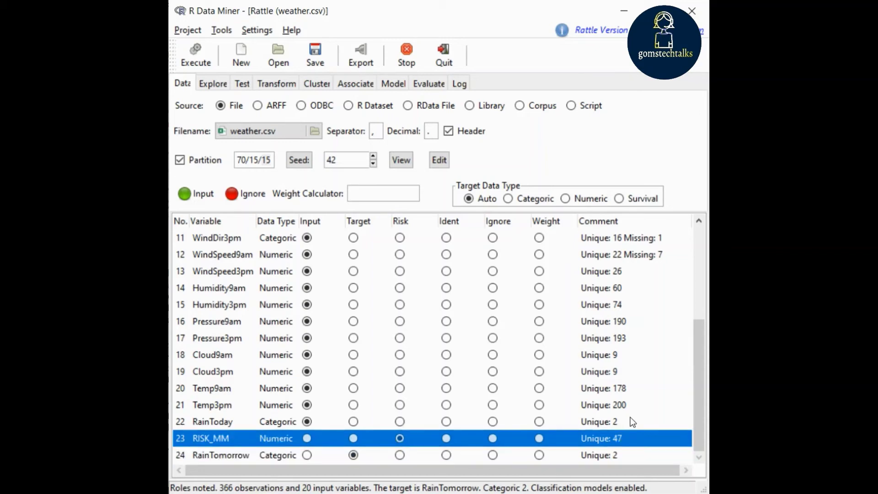
left_click_drag(700, 422, 699, 299)
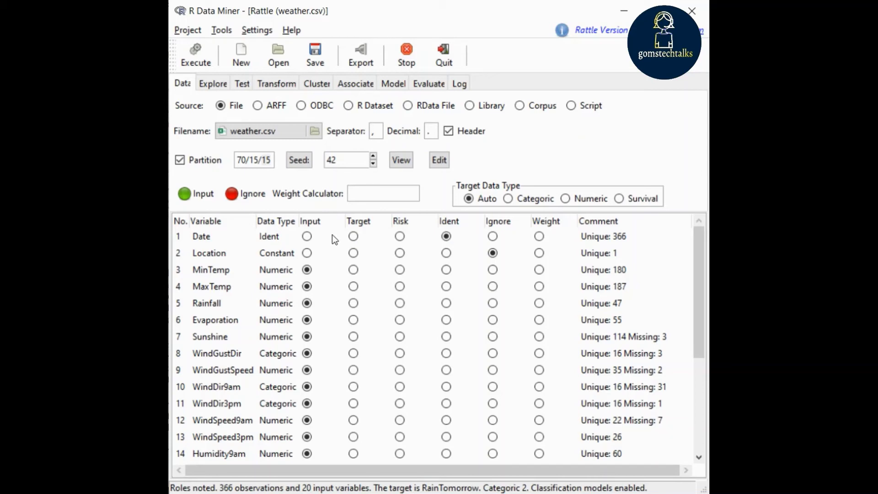
Step: Try the Input and Ignore roles for the Date variable and restore its Ident role
left_click(308, 235)
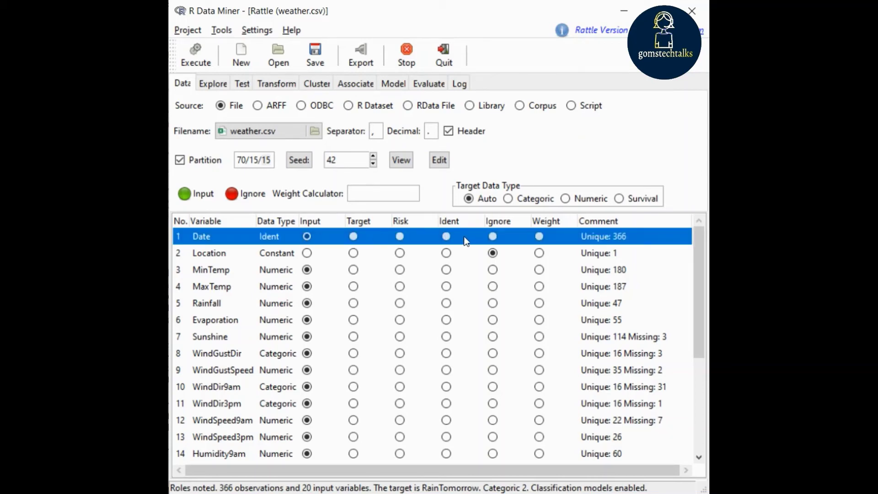
left_click(446, 236)
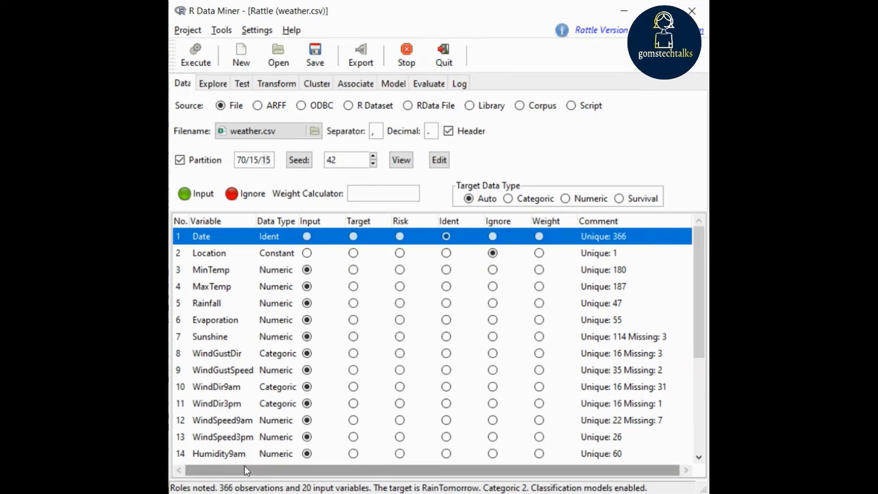
left_click(492, 236)
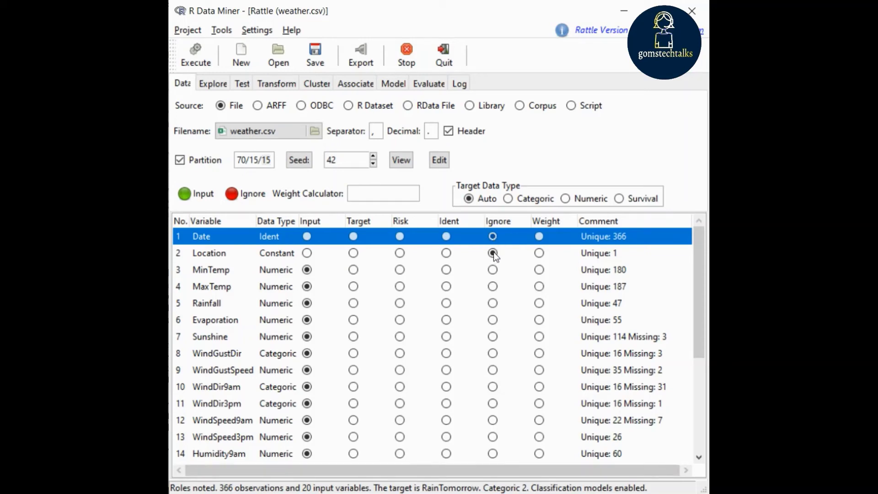
left_click(446, 237)
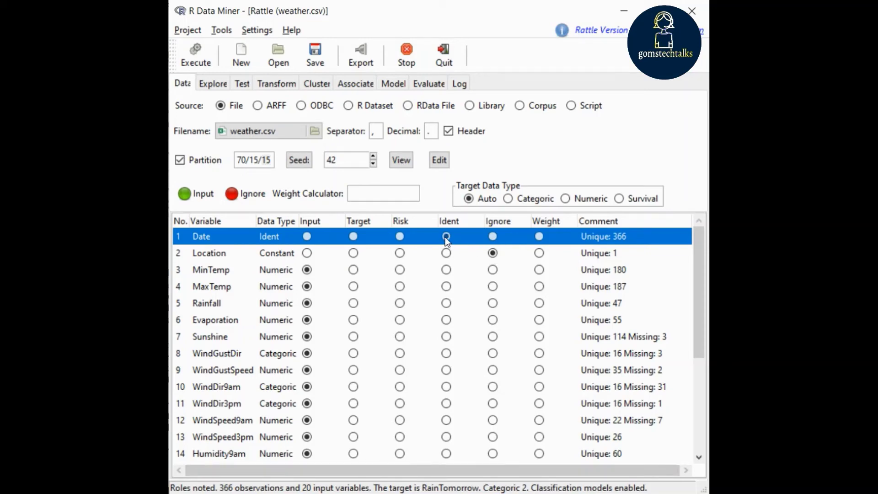
Step: Try the Ignore role for MinTemp and MaxTemp and restore both variables to Input
left_click(493, 270)
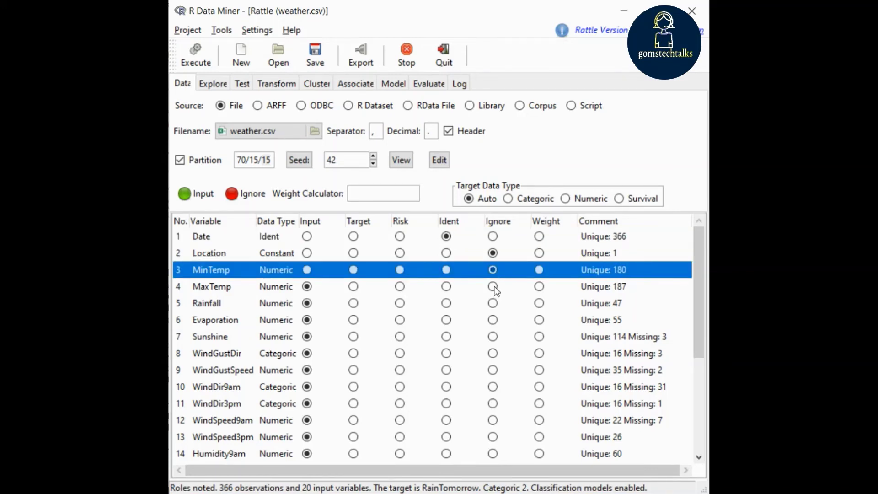
left_click(494, 287)
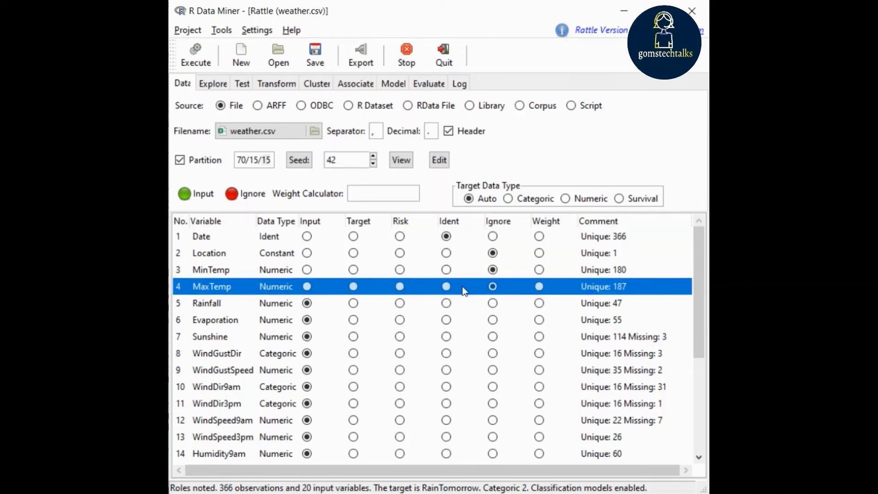
left_click(306, 286)
left_click(307, 270)
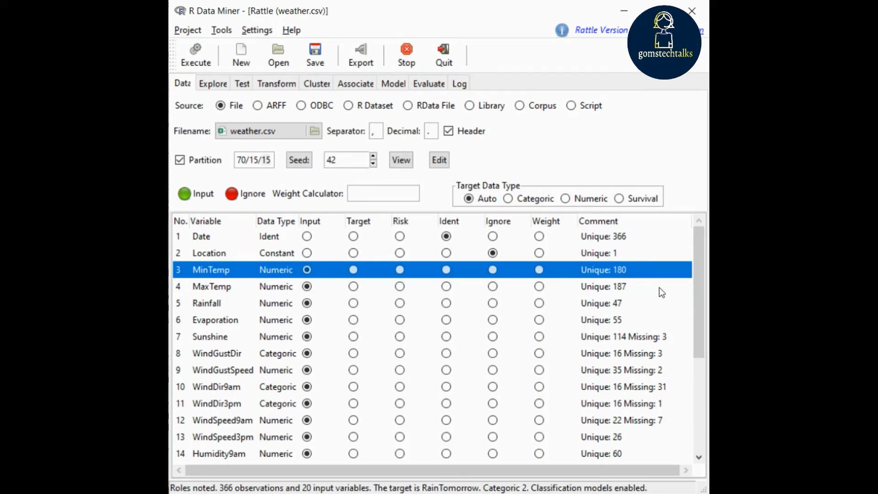
left_click_drag(699, 283, 698, 232)
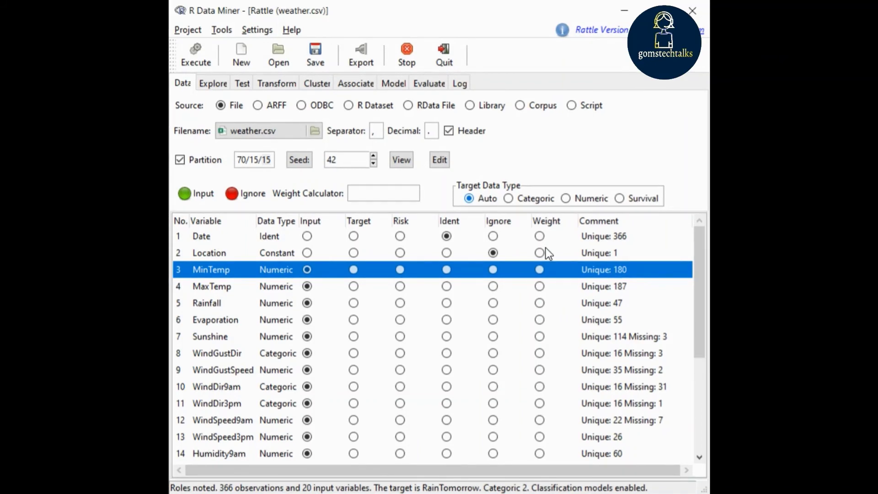
left_click_drag(700, 266, 702, 216)
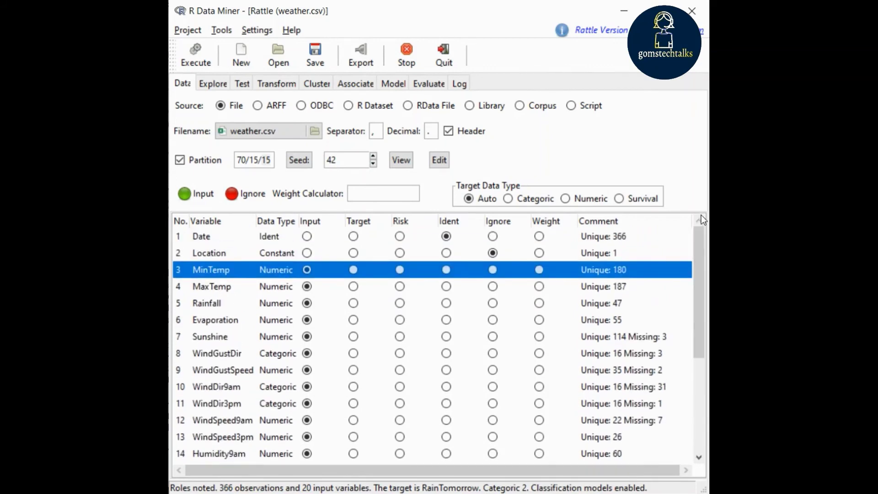
Step: Look at the settings offered for the ARFF and ODBC data sources
left_click(258, 106)
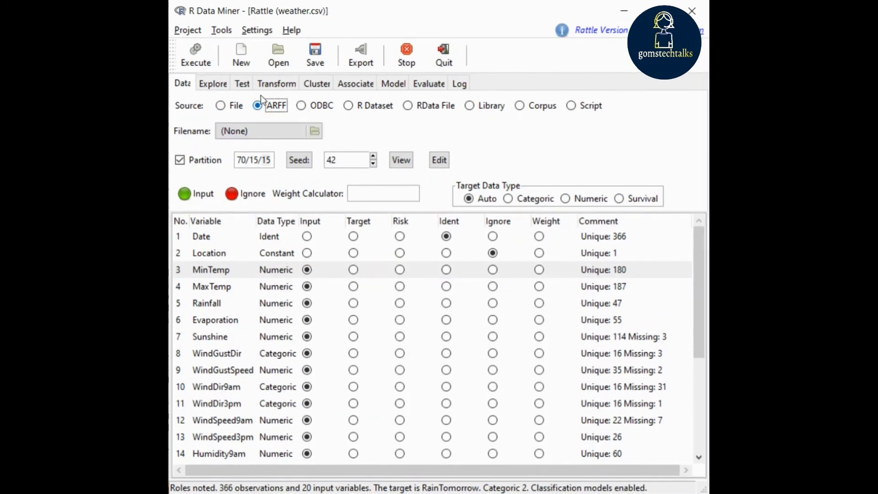
left_click(263, 132)
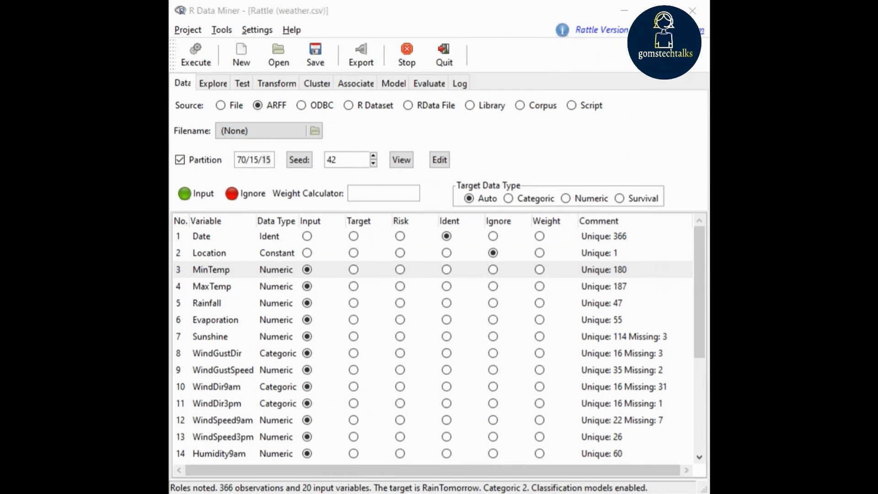
left_click(478, 170)
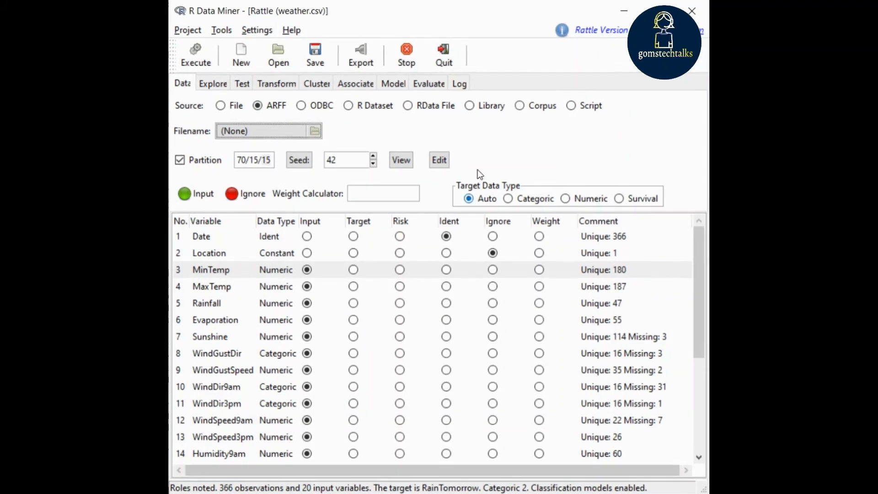
left_click(303, 107)
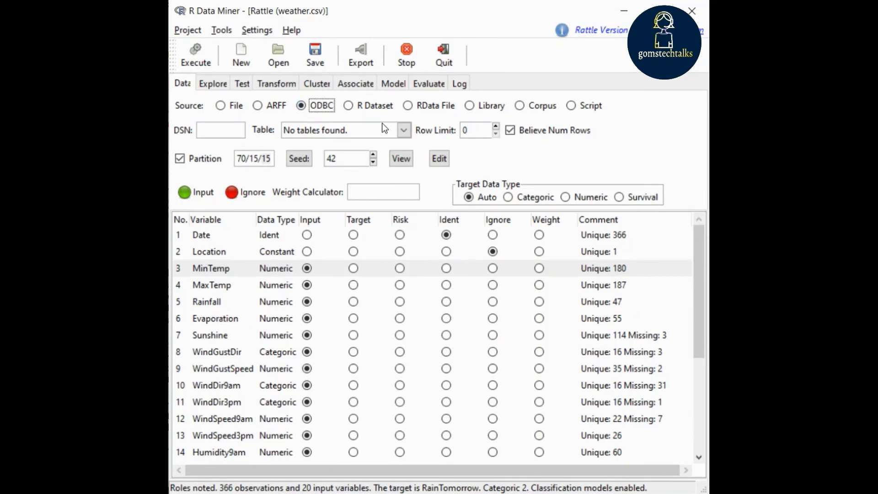
Step: Load the Diabetes data from the R Dataset source
left_click(347, 107)
left_click(506, 133)
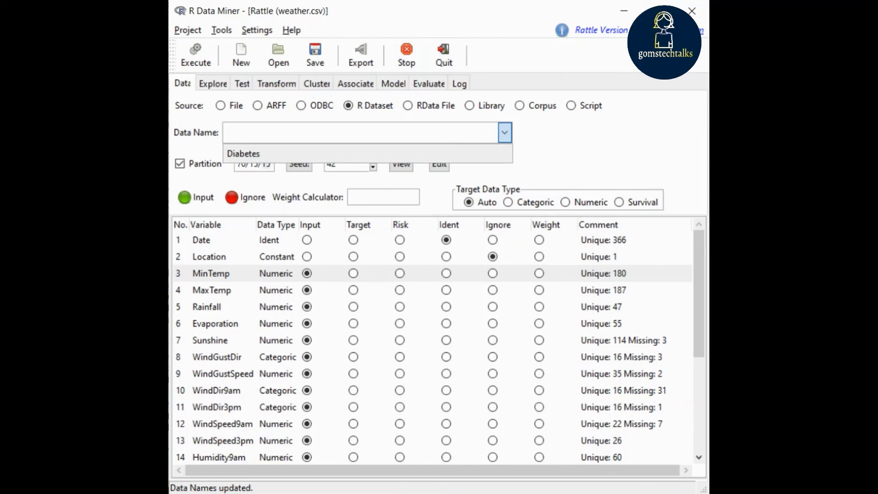
left_click(476, 154)
left_click(183, 54)
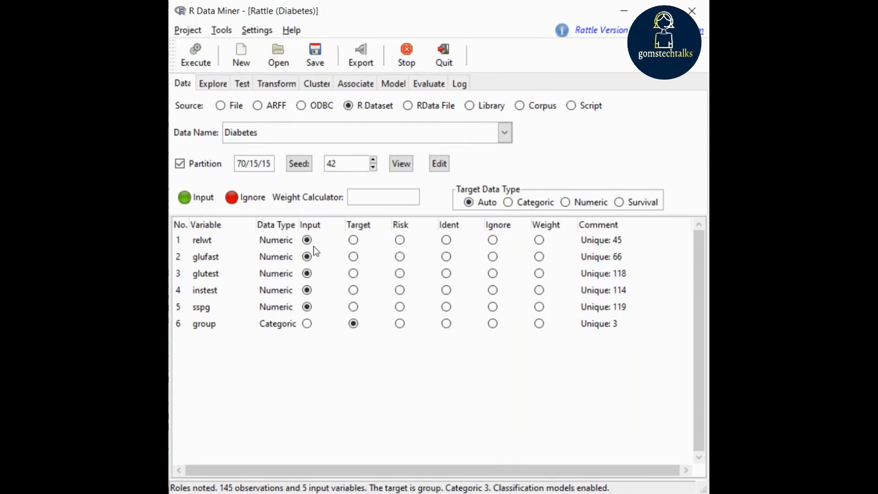
Step: Look at the settings of the RData File source and switch the data source to Library
left_click(409, 105)
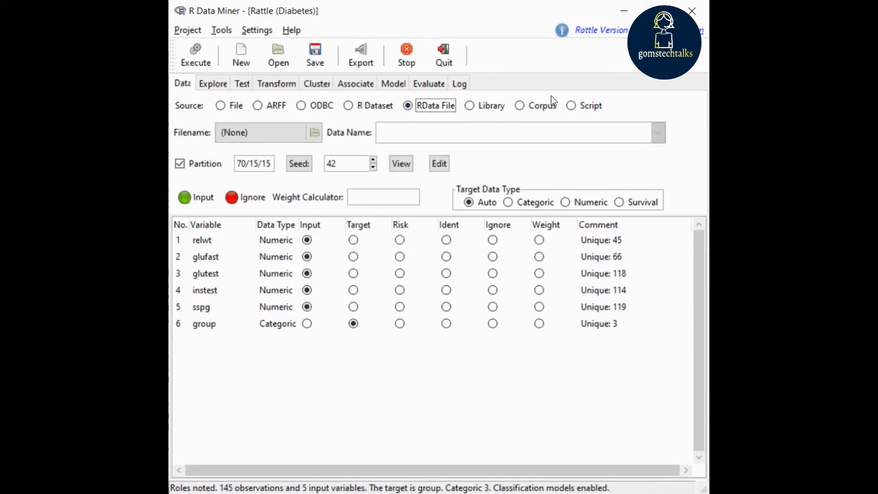
left_click(469, 109)
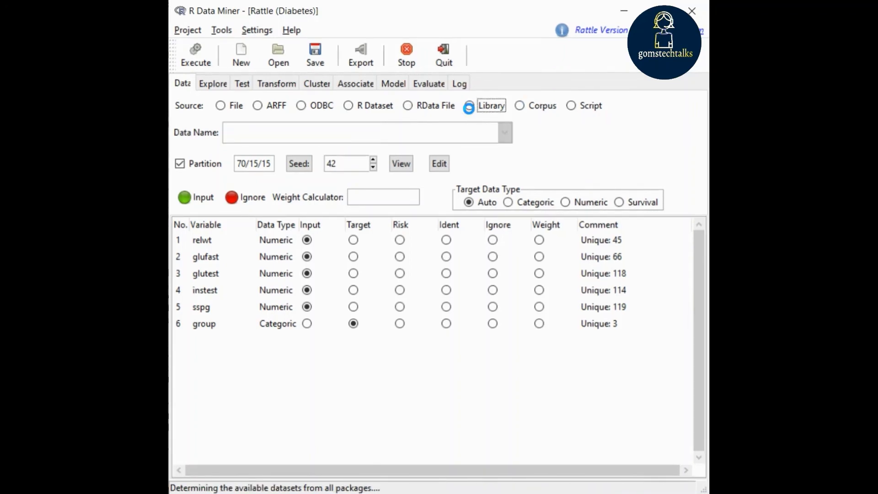
Step: Try to load the Munsingen:seriation:Hodson's Munsingen Data Set from the Library source
left_click(507, 139)
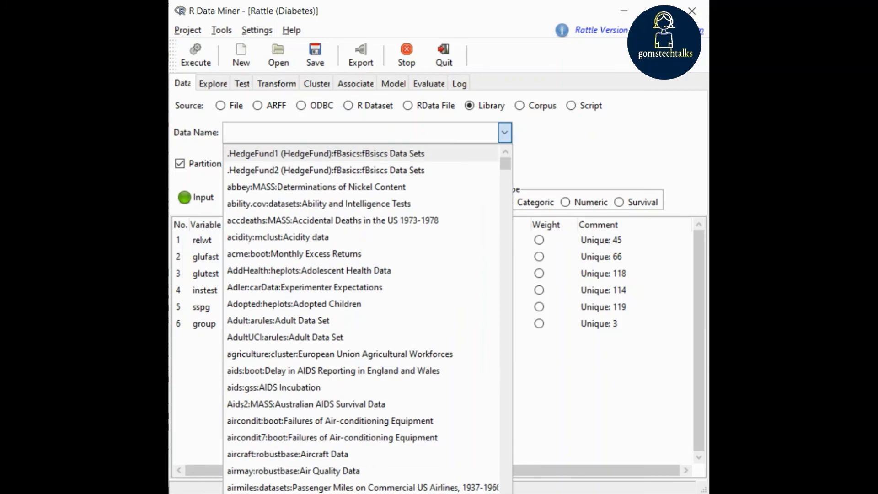
key("Down")
left_click_drag(506, 163, 518, 371)
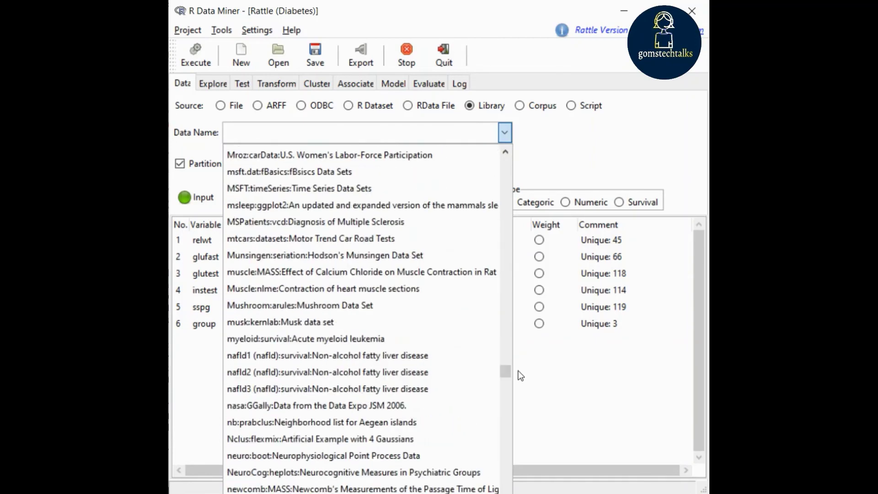
left_click(429, 256)
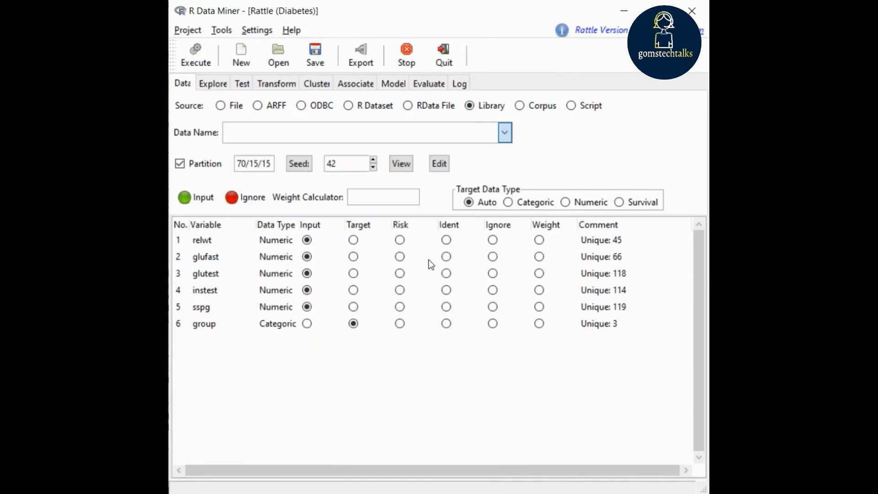
left_click(201, 57)
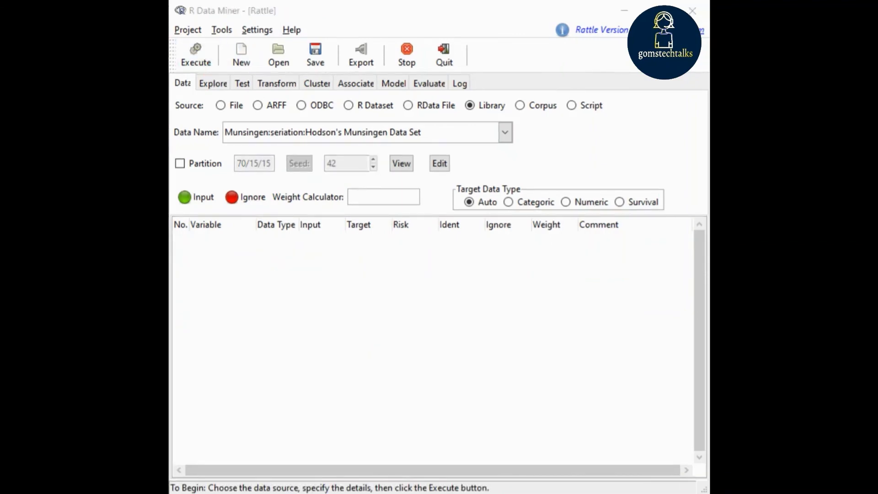
Step: Load plantTraits:cluster:Plant Species Traits Data from the Library source and look through its whole variable list
left_click(503, 134)
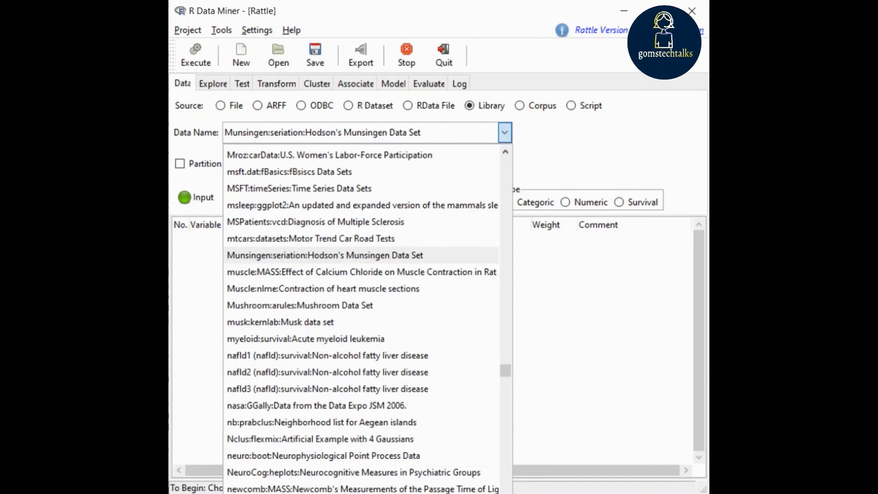
scroll(361, 320, "down", 15)
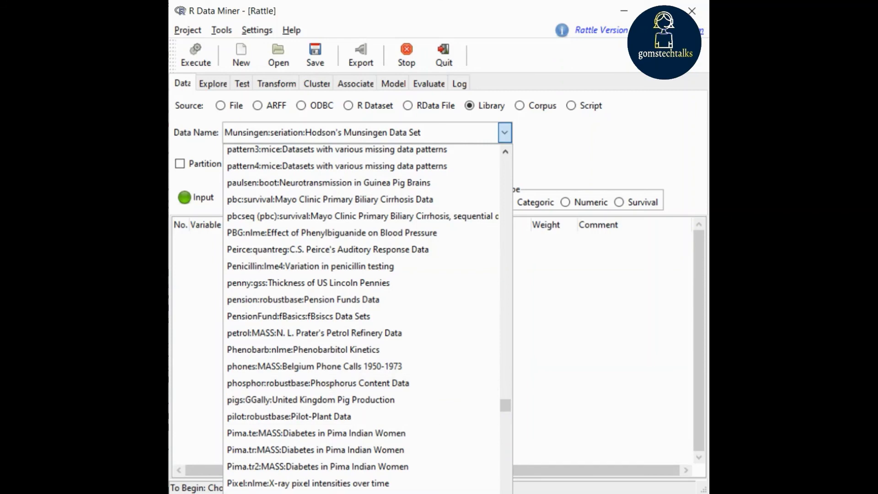
scroll(261, 211, "down", 3)
left_click(262, 212)
left_click(191, 53)
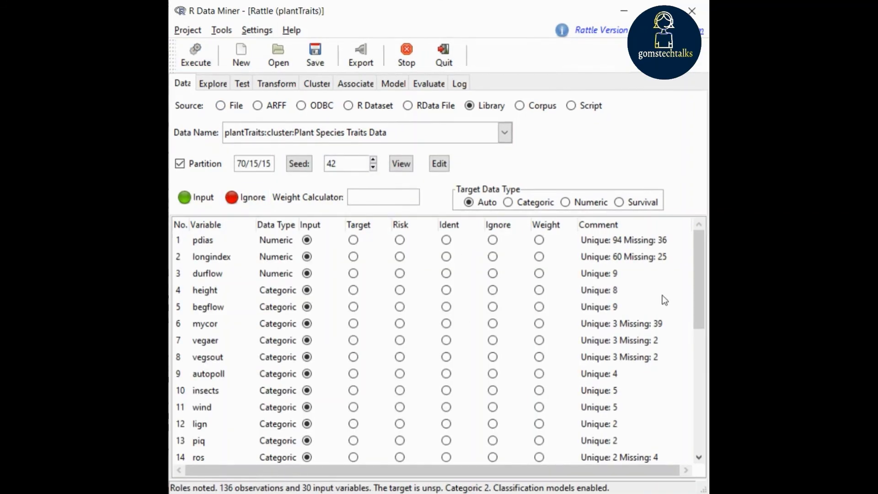
scroll(700, 265, "down", 5)
left_click_drag(703, 283, 690, 216)
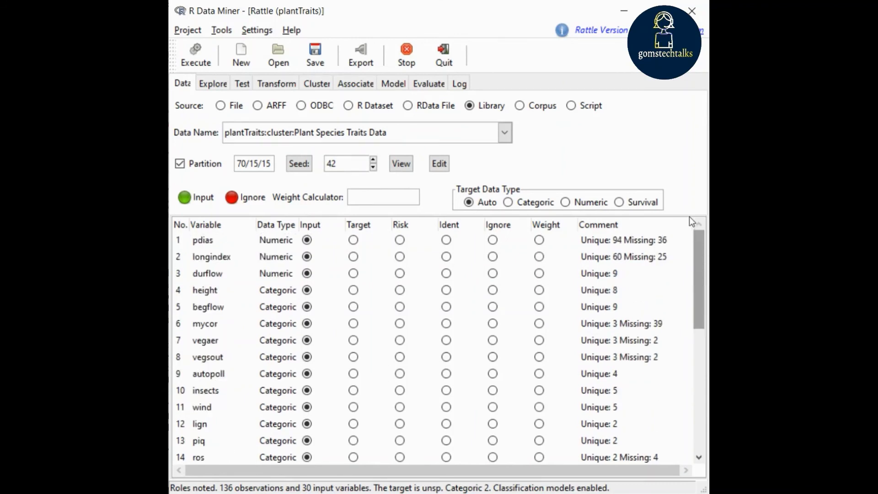
left_click_drag(702, 352, 695, 485)
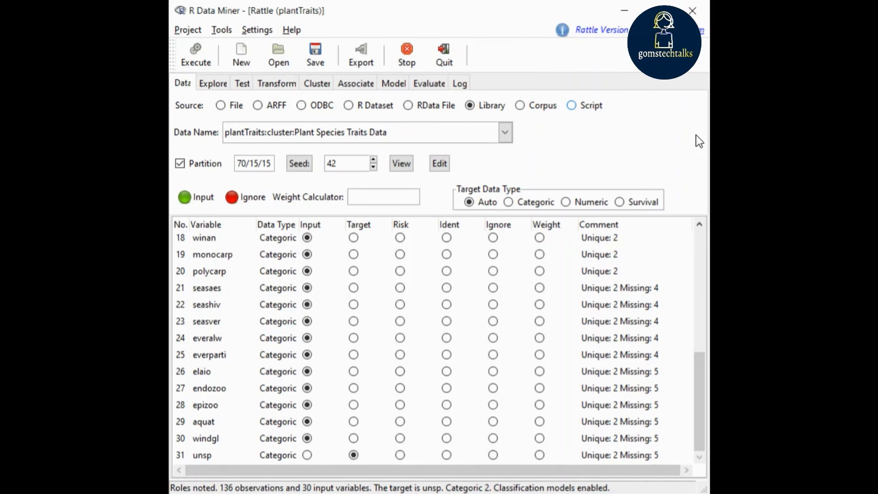
Step: Load weather.csv again from the File source and look through its variables and roles
left_click(221, 106)
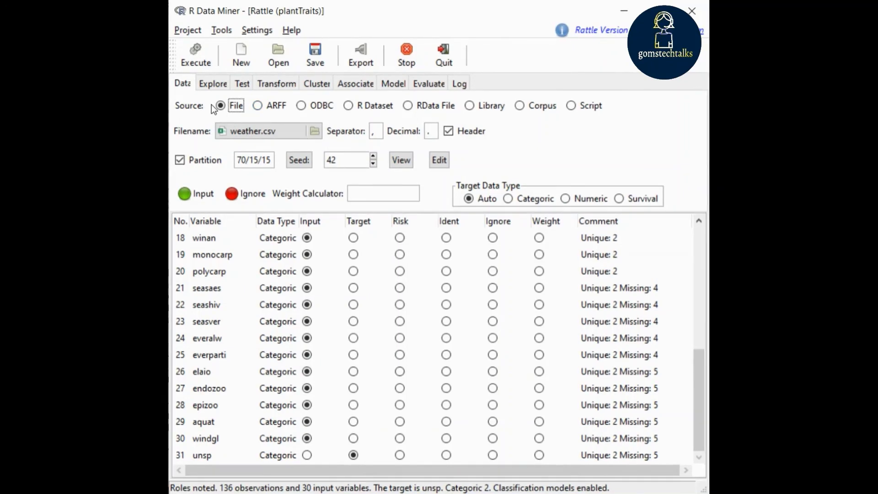
left_click(190, 59)
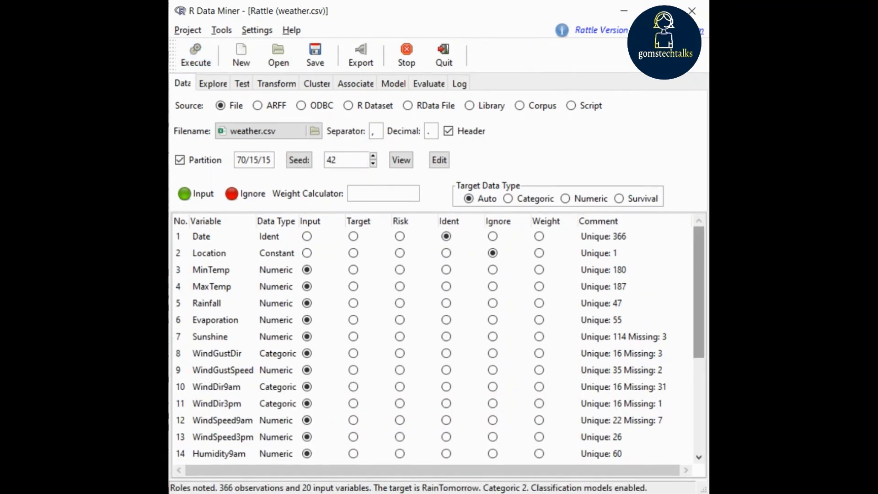
scroll(699, 338, "down", 3)
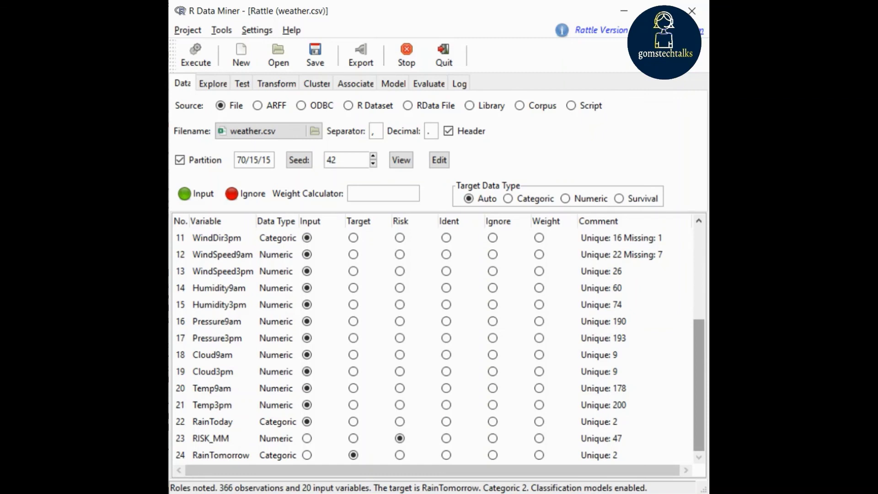